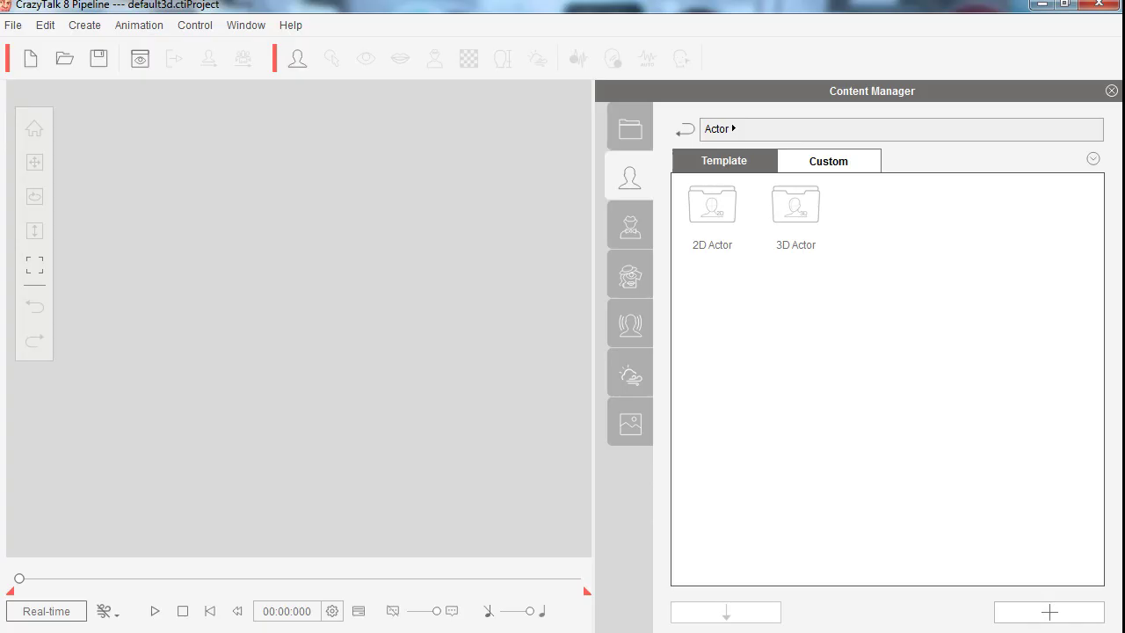
Create a new 2D actor from the image mebean.png and accept the image without any processing
left_click(629, 227)
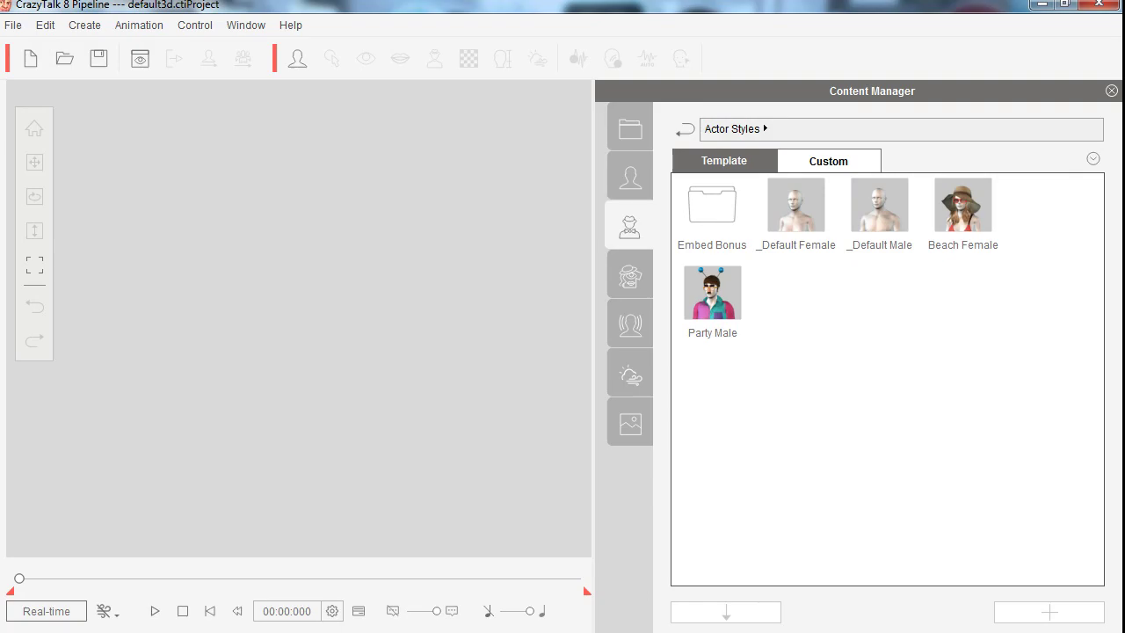
left_click(629, 177)
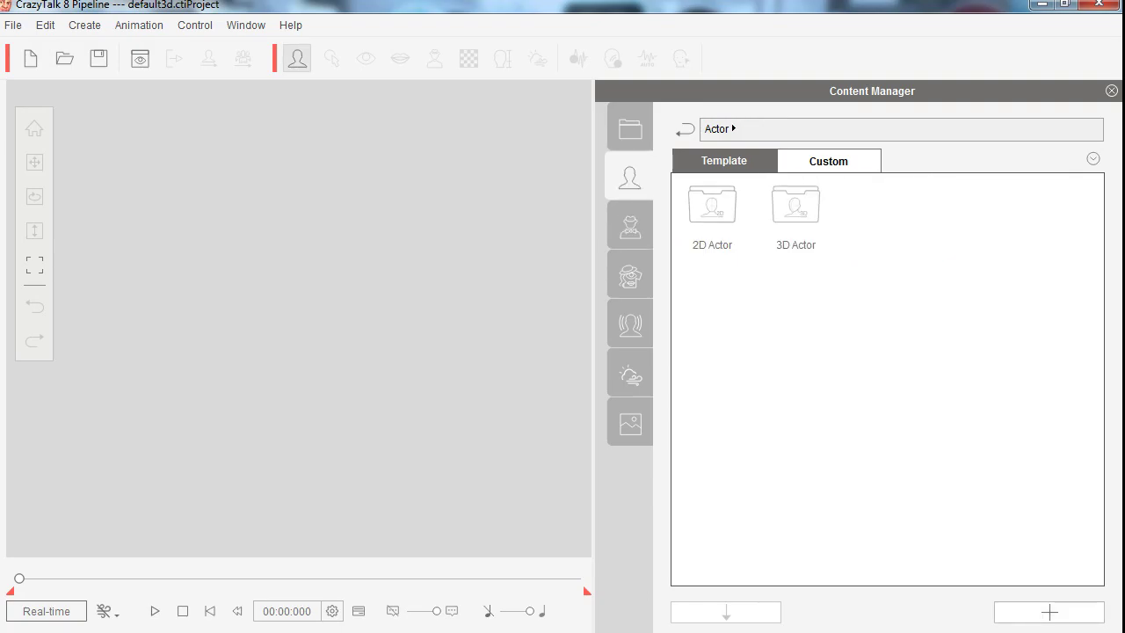
left_click(297, 58)
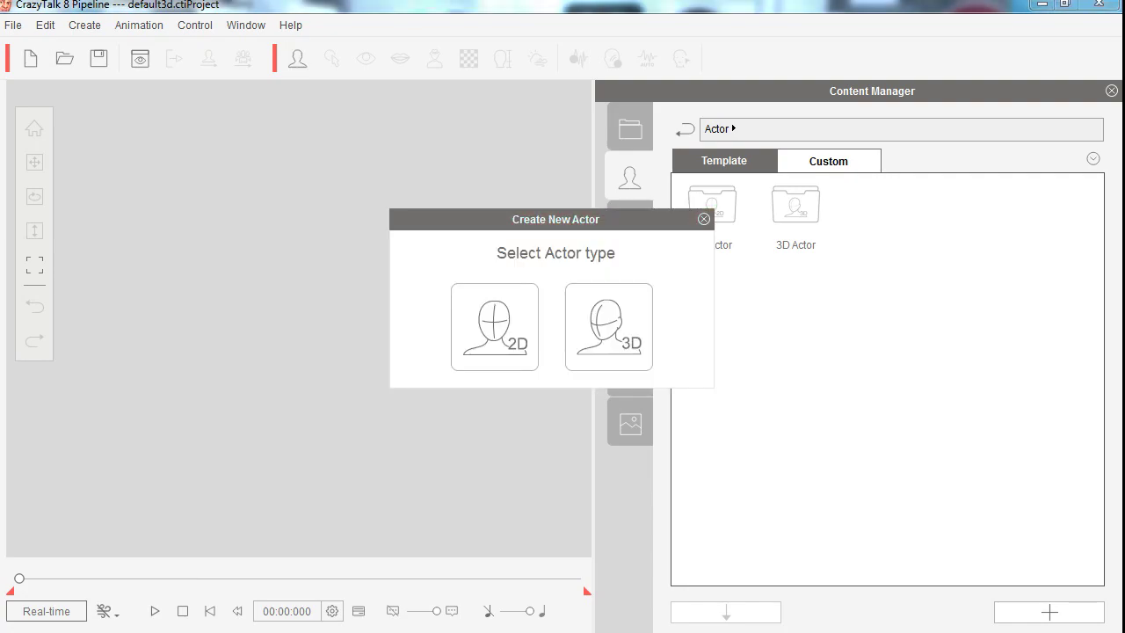
left_click(495, 326)
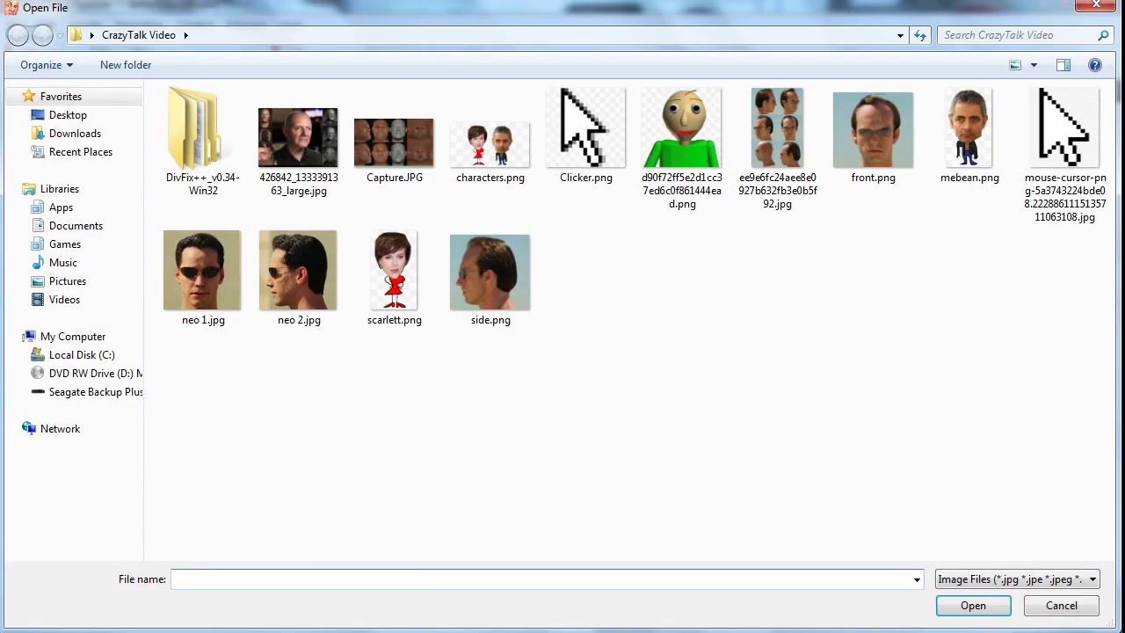
double_click(969, 132)
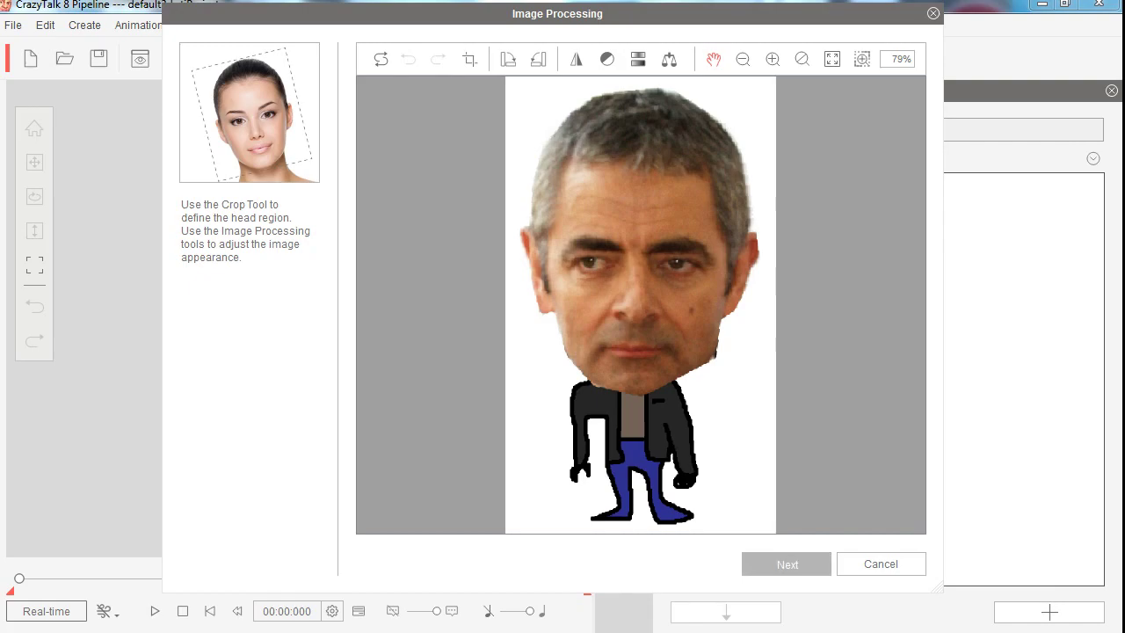
left_click(786, 564)
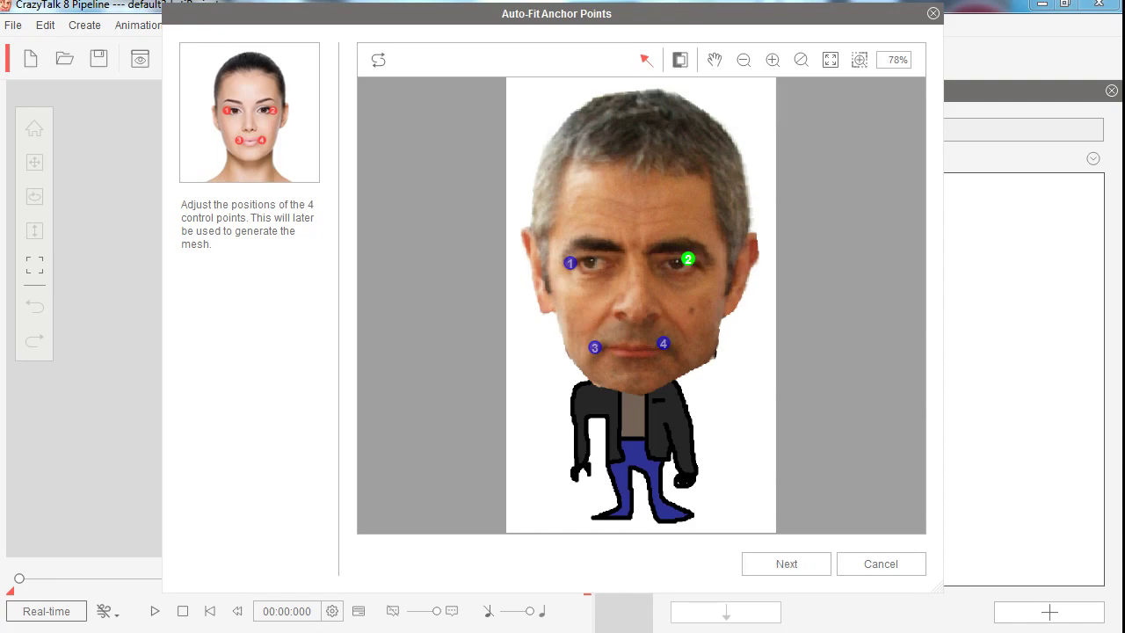
Align the auto-fit anchor points with the outer eye corners and mouth corners, and continue to face fitting
left_click_drag(688, 259, 698, 269)
left_click_drag(569, 263, 573, 261)
left_click_drag(698, 269, 696, 267)
left_click_drag(663, 344, 664, 351)
left_click(786, 563)
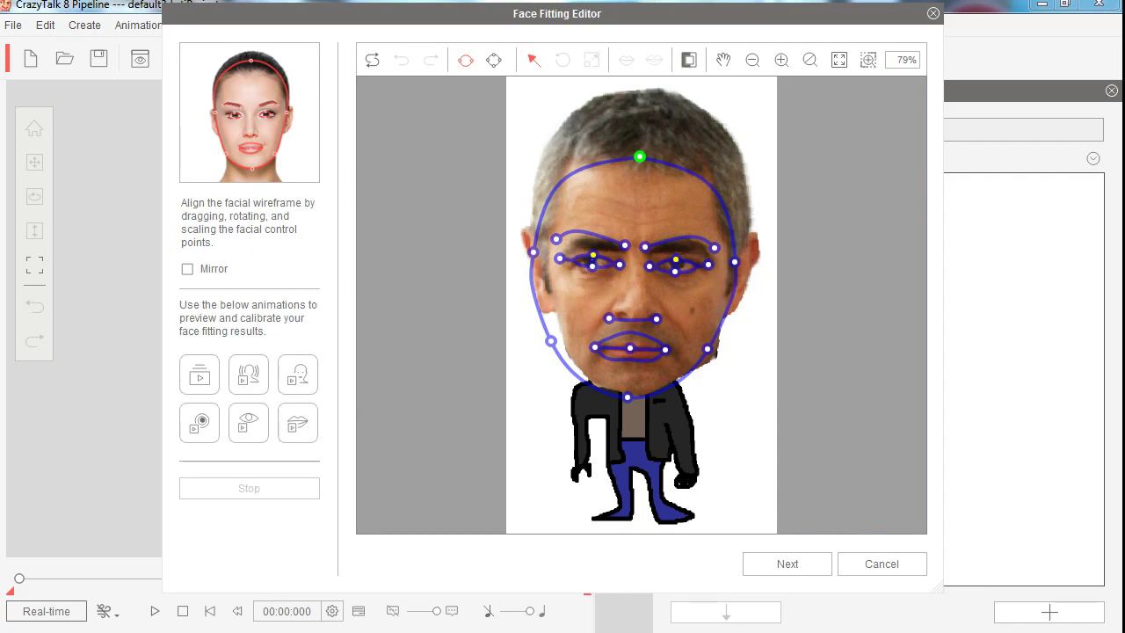
Expand the face wireframe's outer contour to enclose the hair, ears and jaw of the whole head
left_click_drag(640, 156, 643, 81)
left_click_drag(734, 262, 760, 258)
left_click_drag(533, 252, 519, 225)
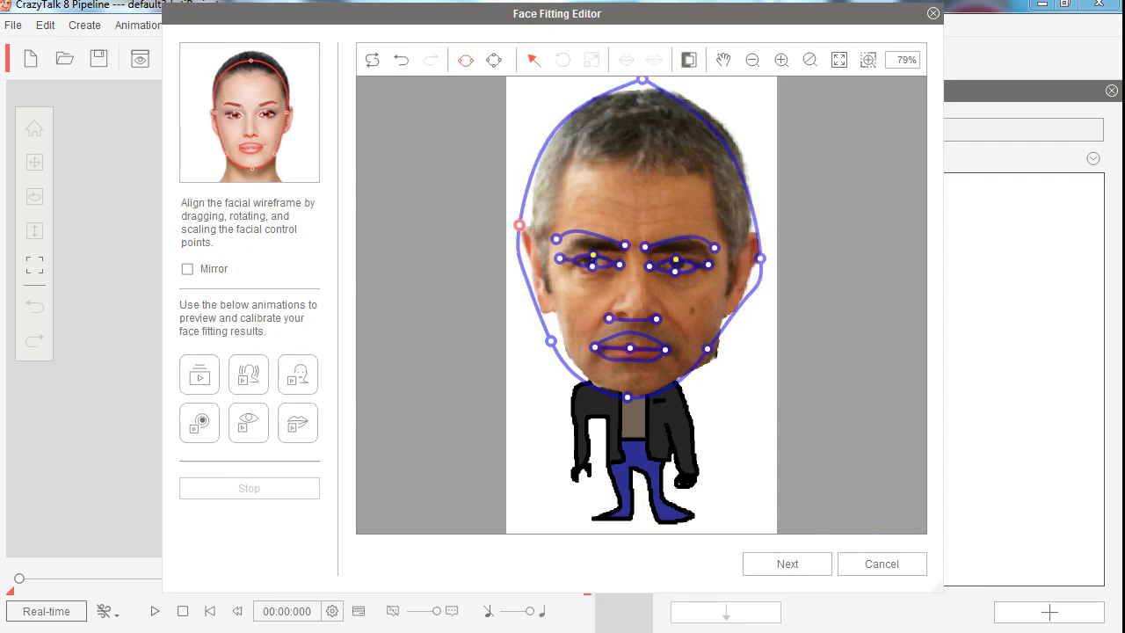
left_click_drag(707, 349, 716, 360)
left_click_drag(760, 259, 766, 242)
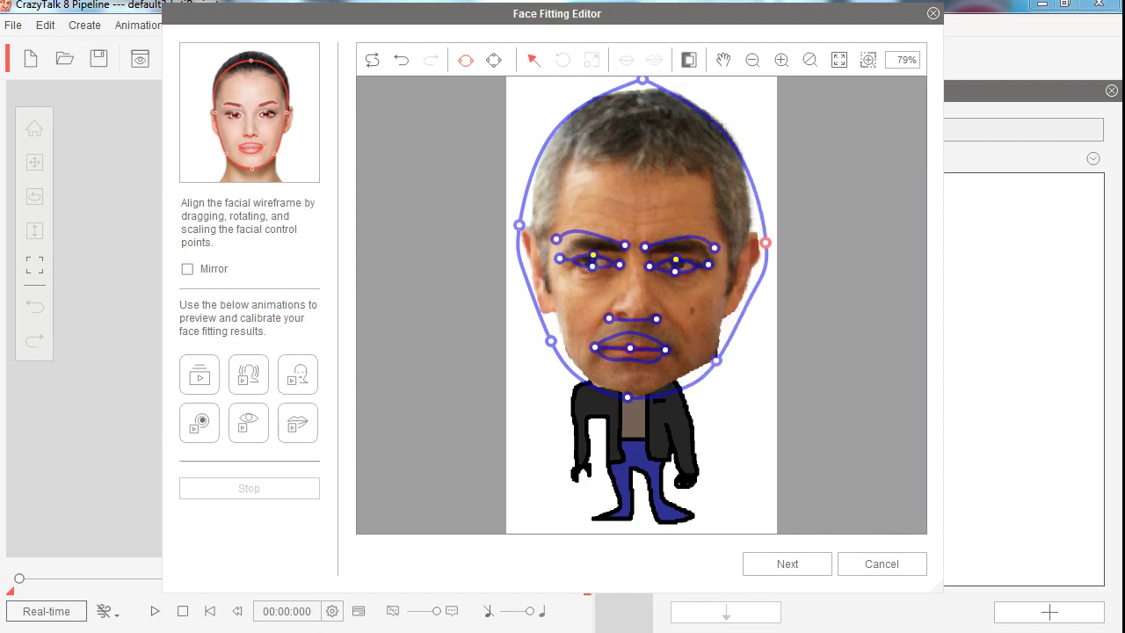
left_click_drag(765, 242, 765, 215)
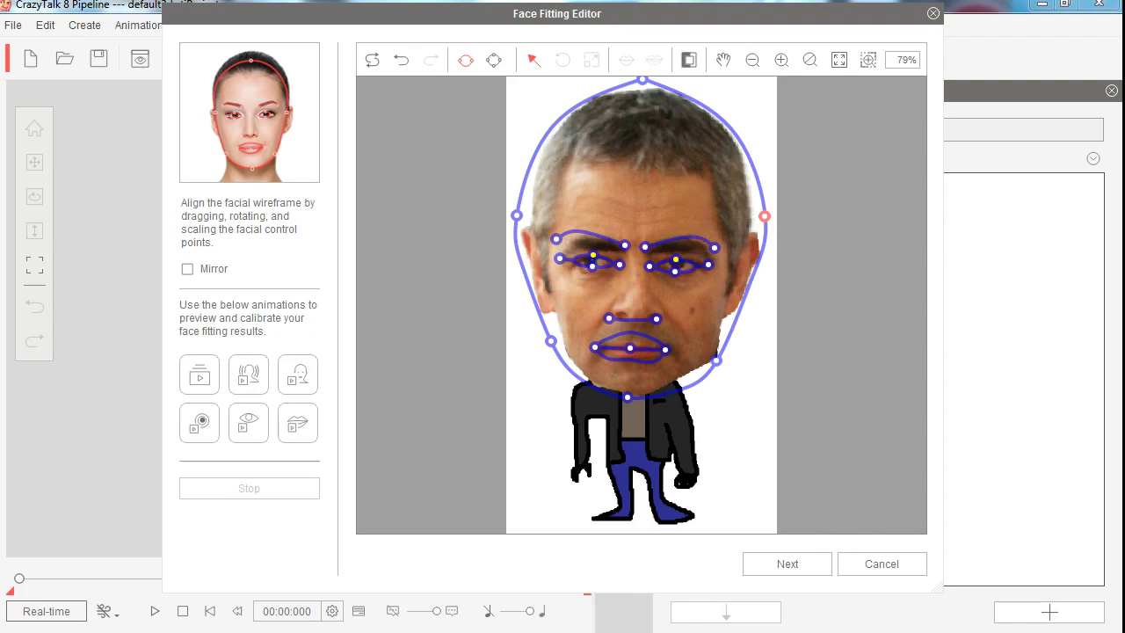
left_click_drag(517, 215, 516, 209)
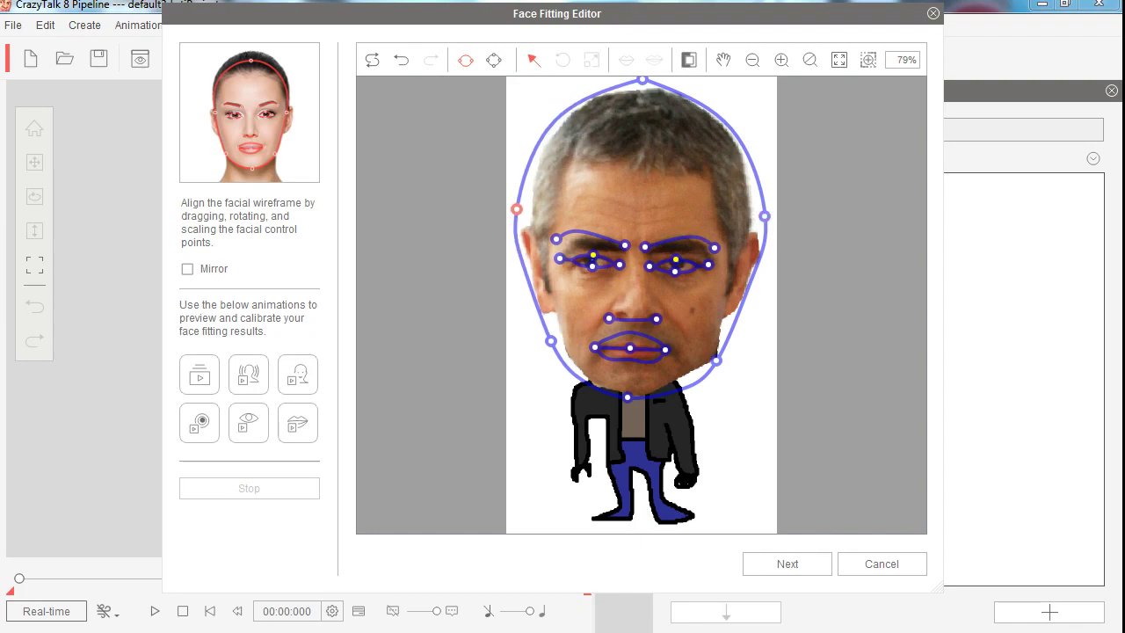
left_click_drag(550, 341, 546, 345)
left_click_drag(717, 360, 722, 364)
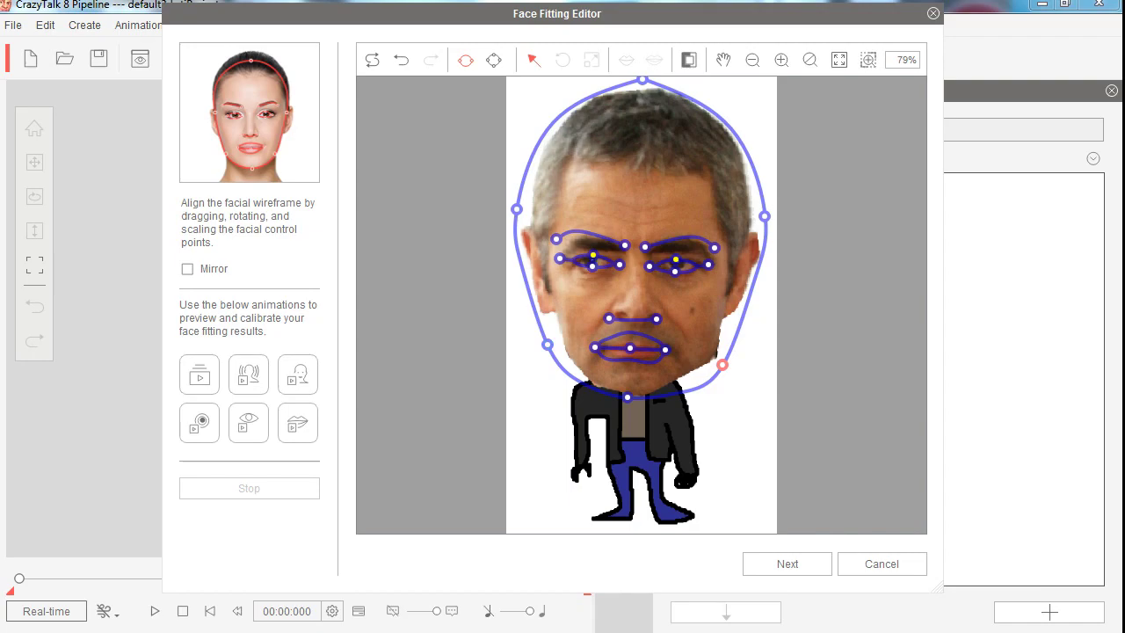
Fit the eye corner, outer eyebrow and nose control points closely to the facial features at 200% zoom
left_click(781, 60)
left_click(781, 60)
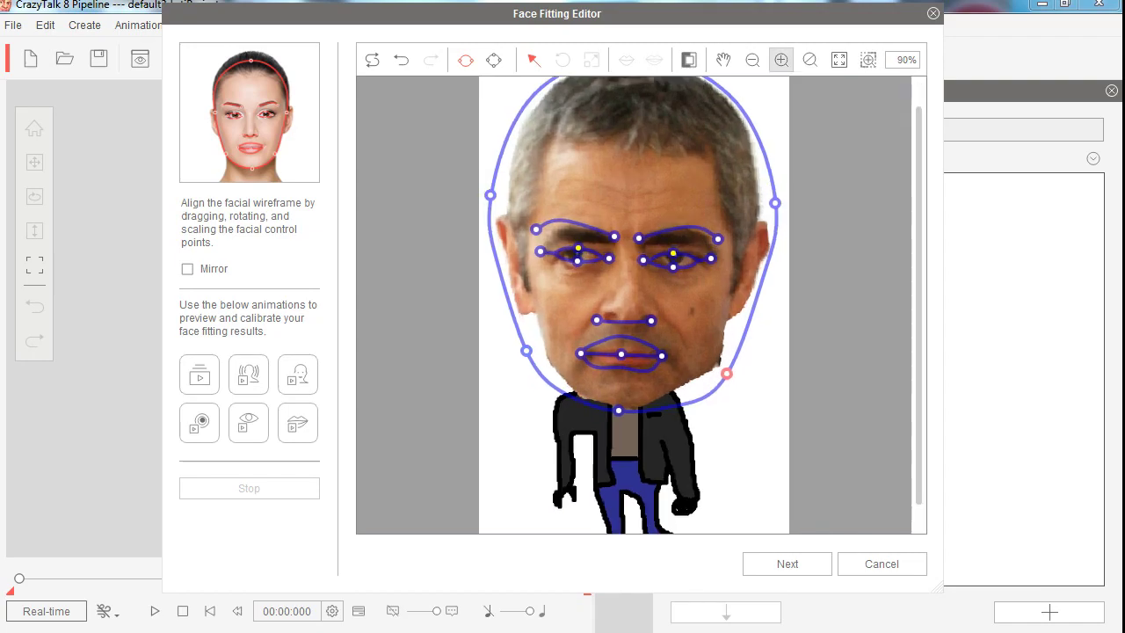
left_click(781, 60)
left_click(781, 60)
left_click_drag(804, 195, 783, 189)
left_click_drag(655, 198, 725, 180)
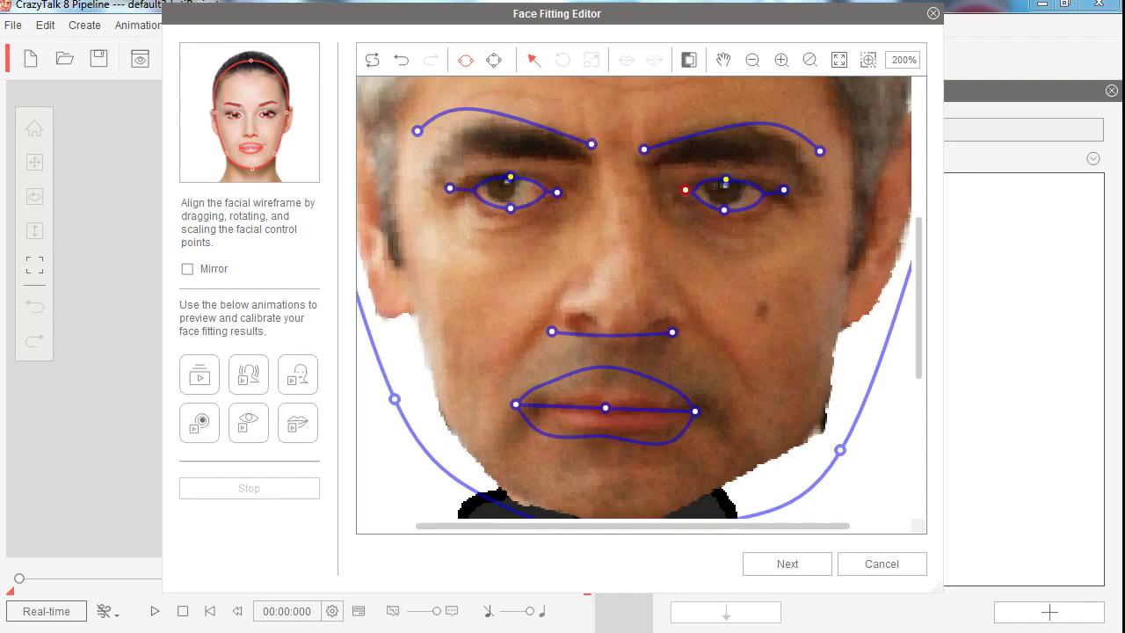
left_click_drag(820, 151, 812, 170)
left_click_drag(417, 131, 427, 154)
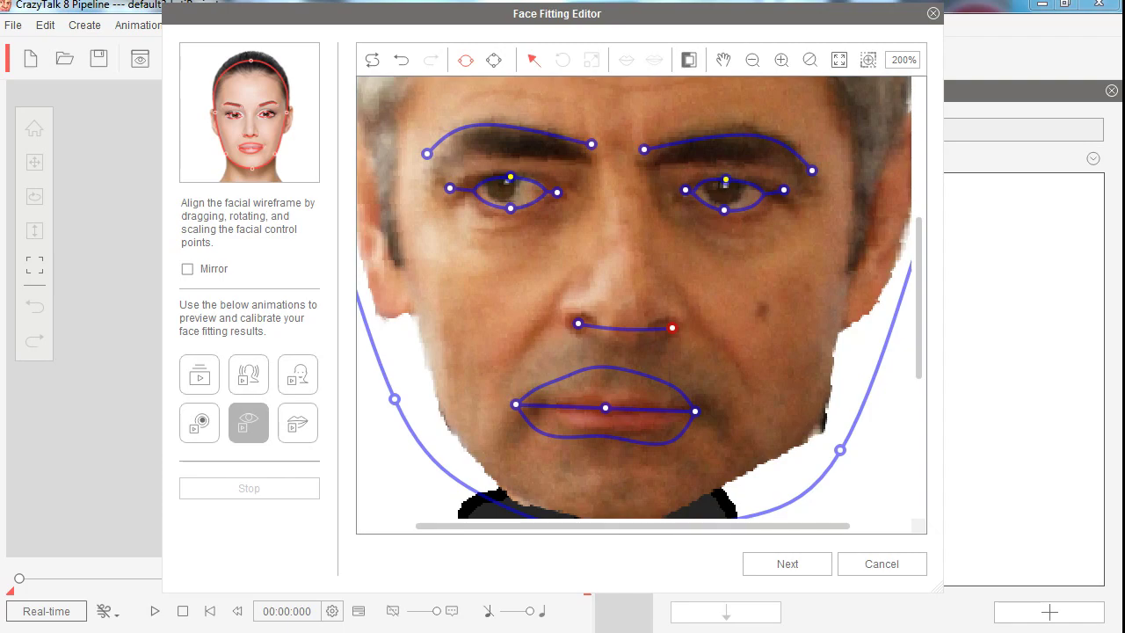
Preview the eye, head and mouth calibration animations to check the face fitting
left_click(247, 423)
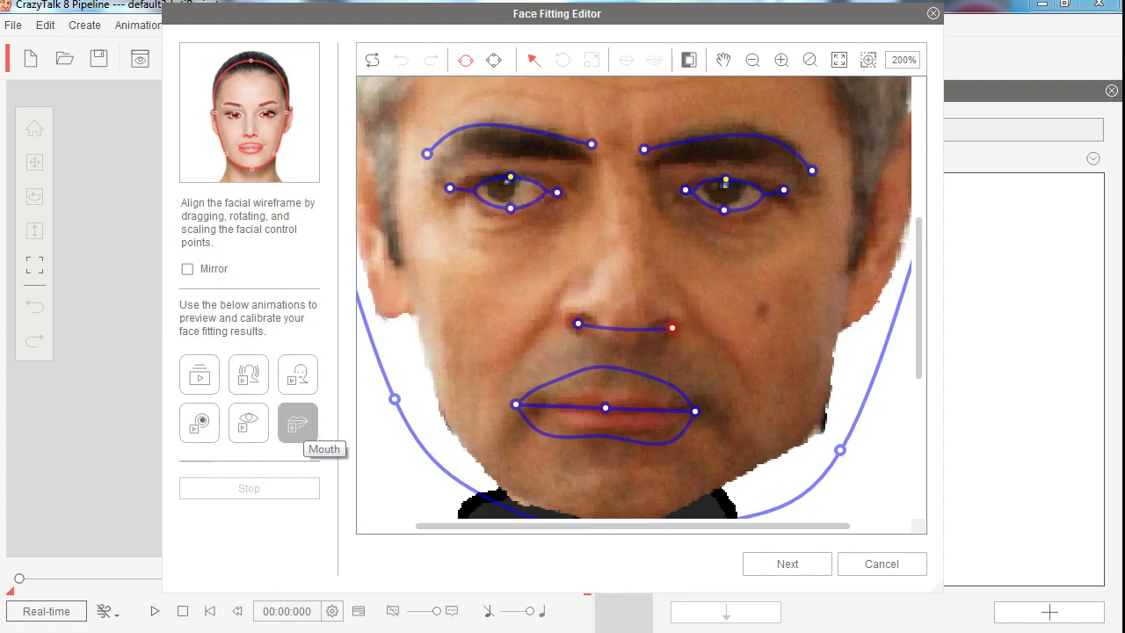
left_click(297, 374)
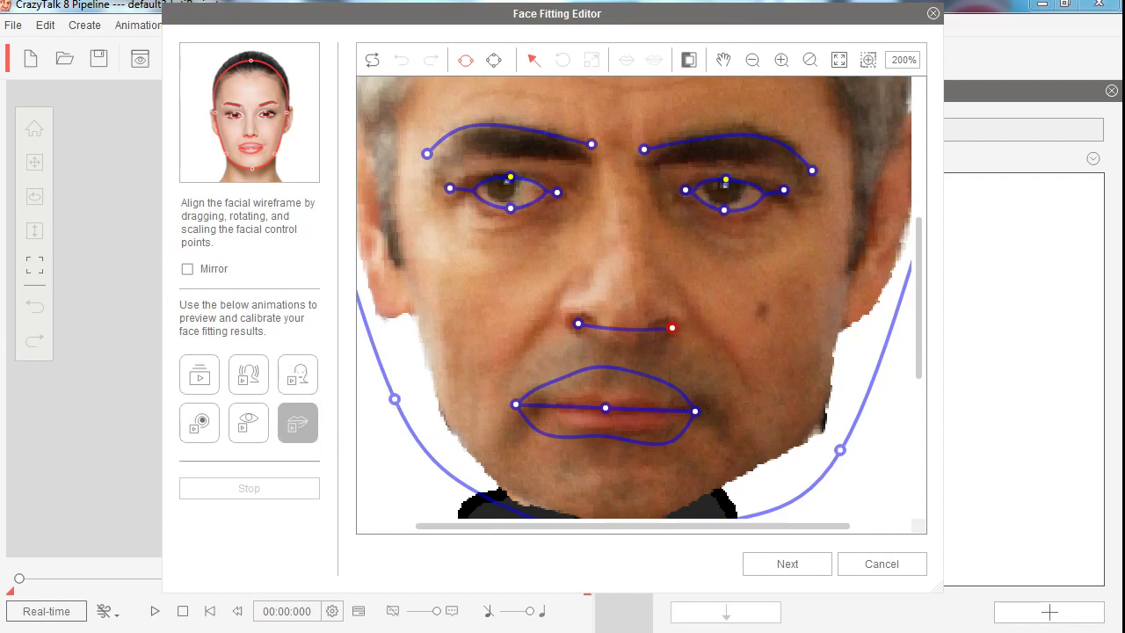
left_click(297, 422)
Accept the face fitting, preview the default face orientation at strength 1.0, and finish the actor
left_click(787, 563)
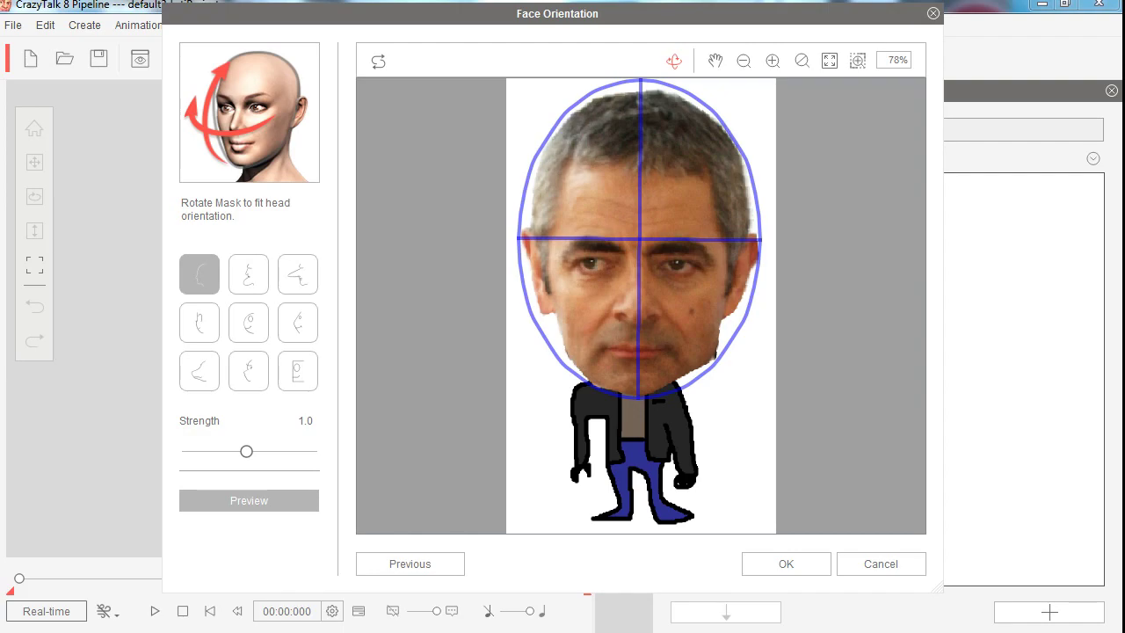
left_click(248, 500)
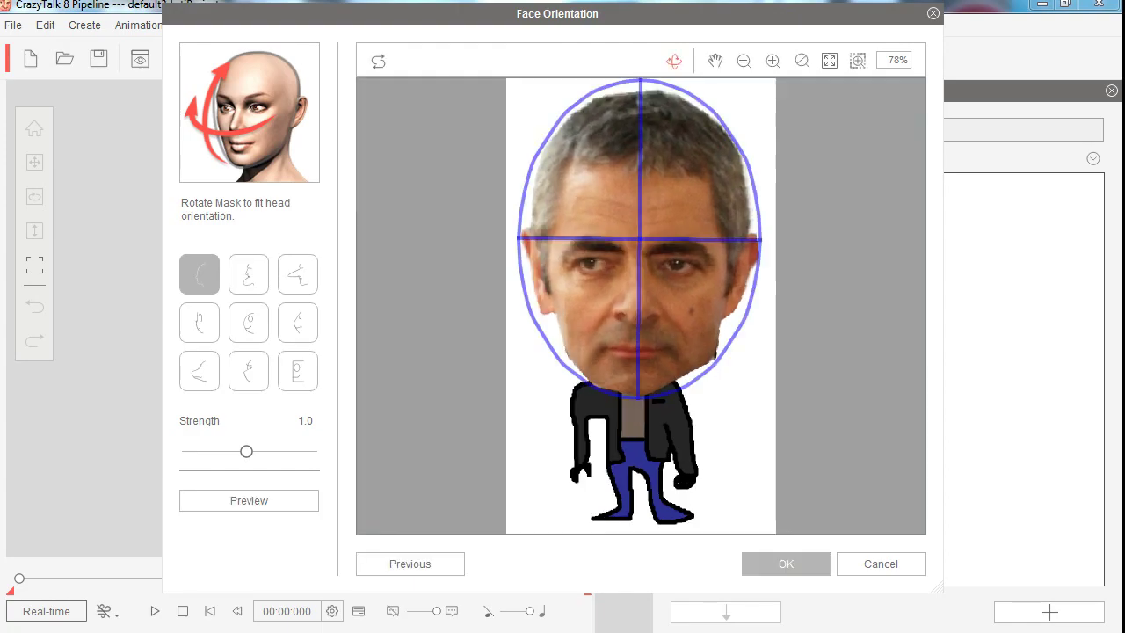
left_click(785, 564)
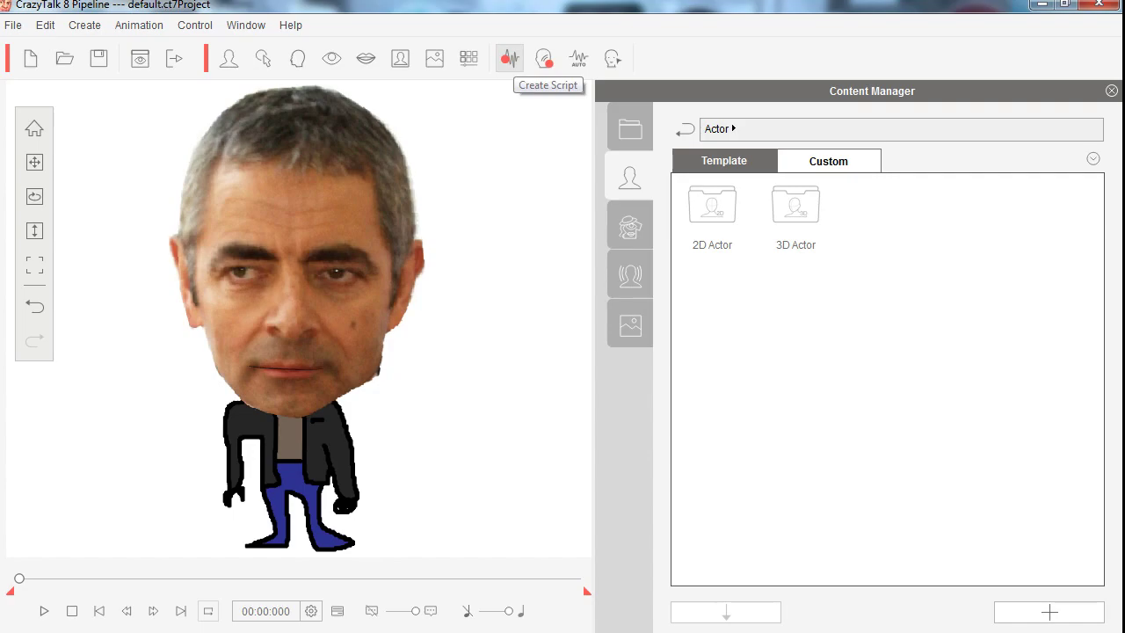
Create a voice script from the audio file Untitled.wav using lip-sync only
left_click(510, 58)
left_click(605, 319)
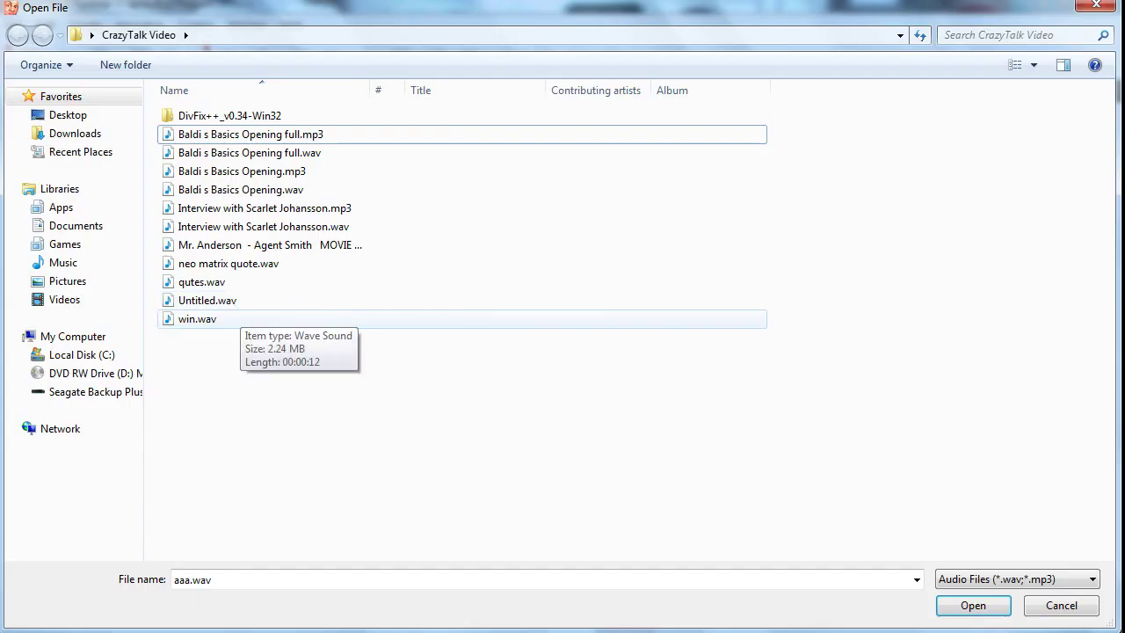
double_click(233, 303)
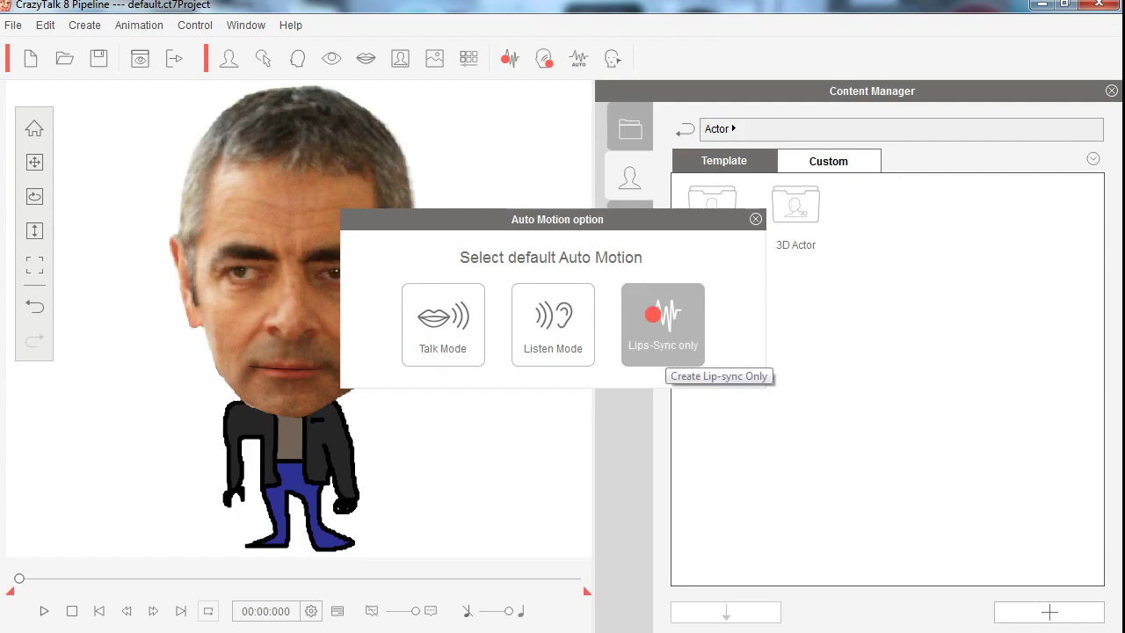
left_click(662, 324)
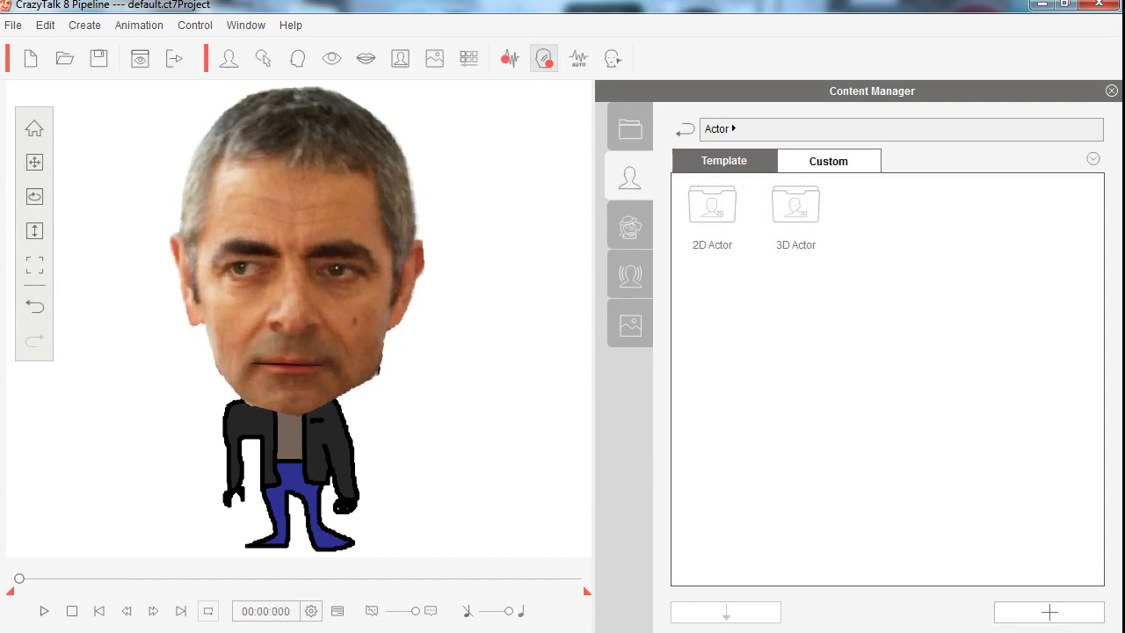
Open Face Puppet and preview the actor's head movement with the first full-face control preset
left_click(544, 58)
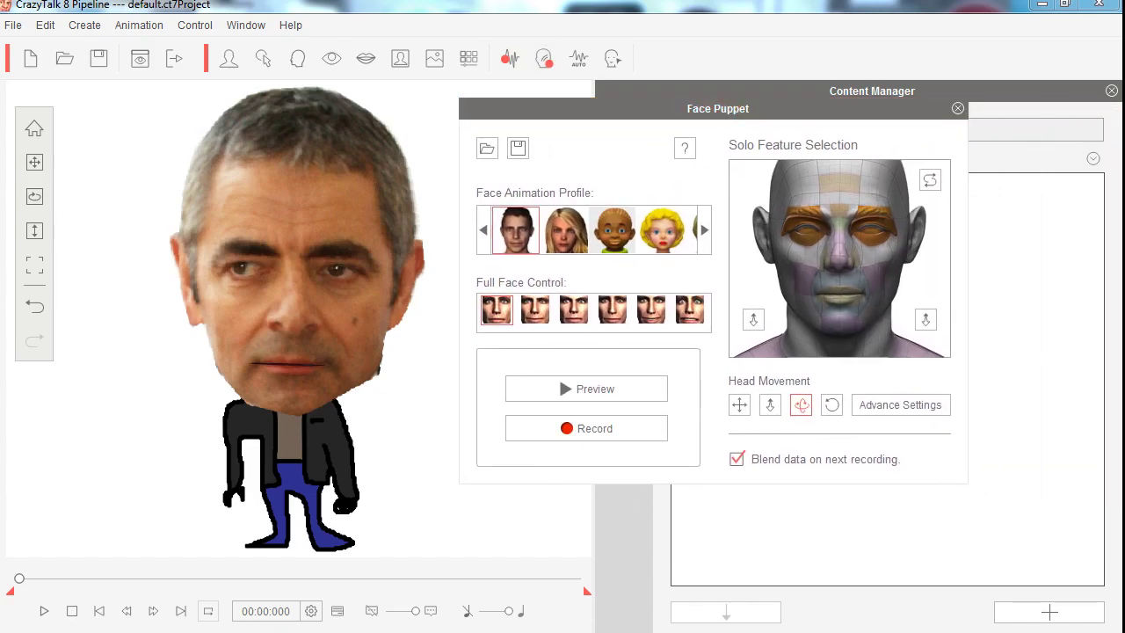
left_click(586, 388)
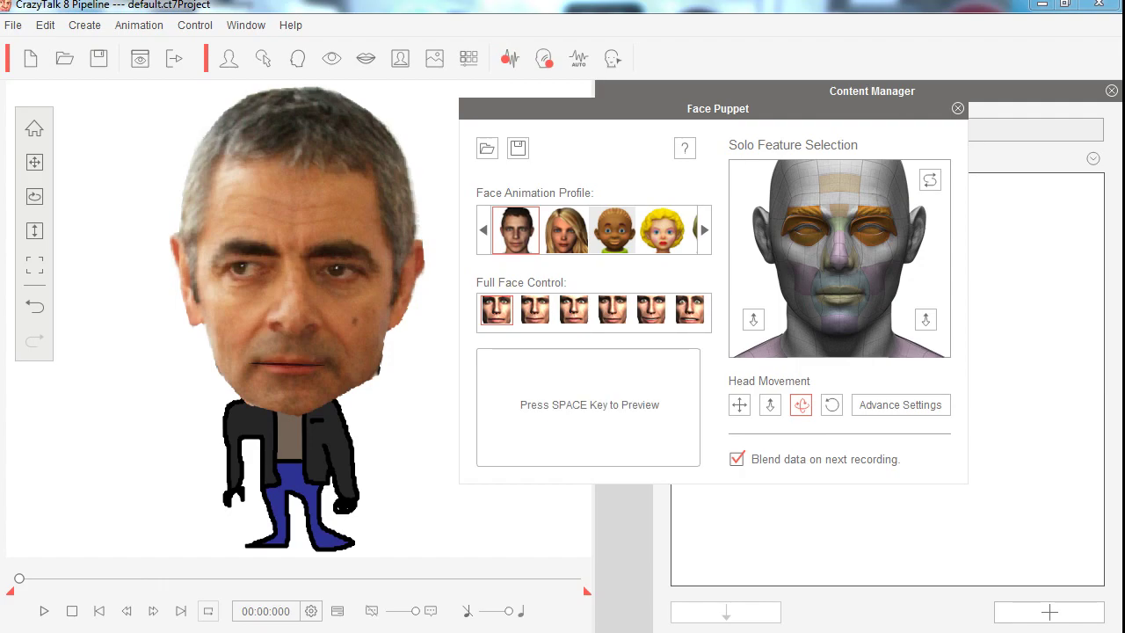
key("space")
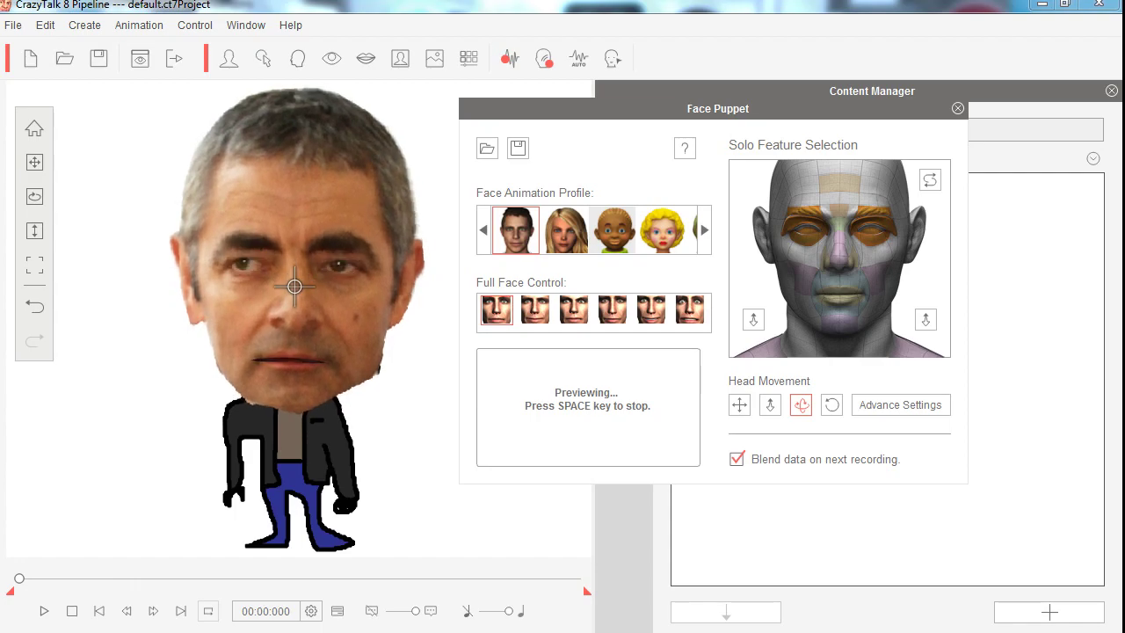
key("space")
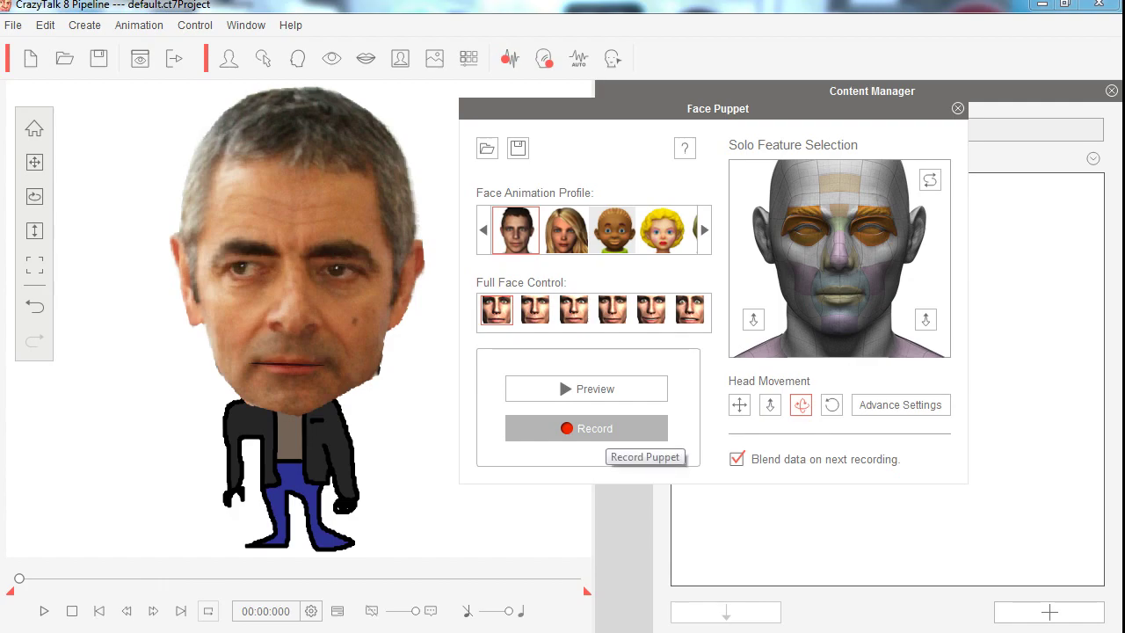
Record a face puppet performance over the voice clip, return the playhead to the start and close Face Puppet
left_click(606, 430)
key("space")
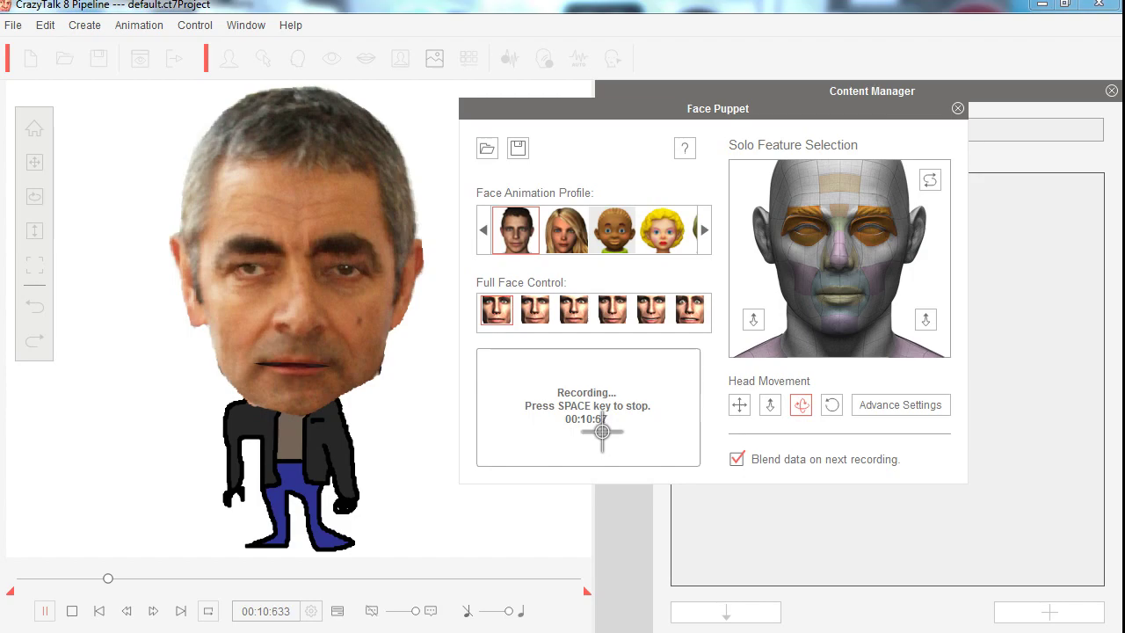
key("space")
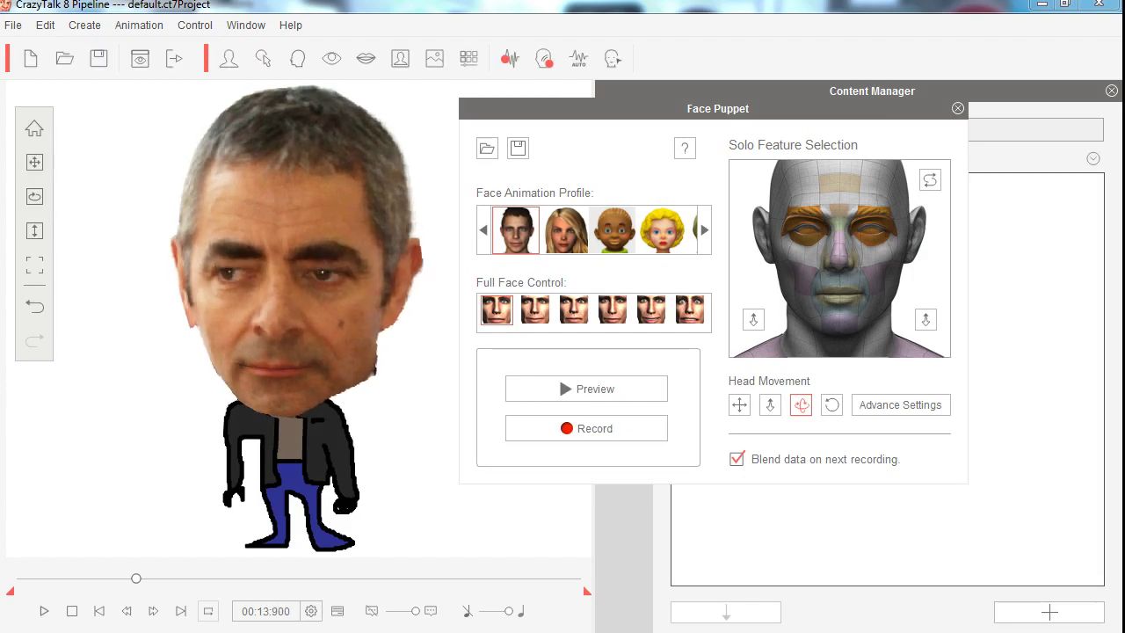
left_click_drag(136, 578, 18, 578)
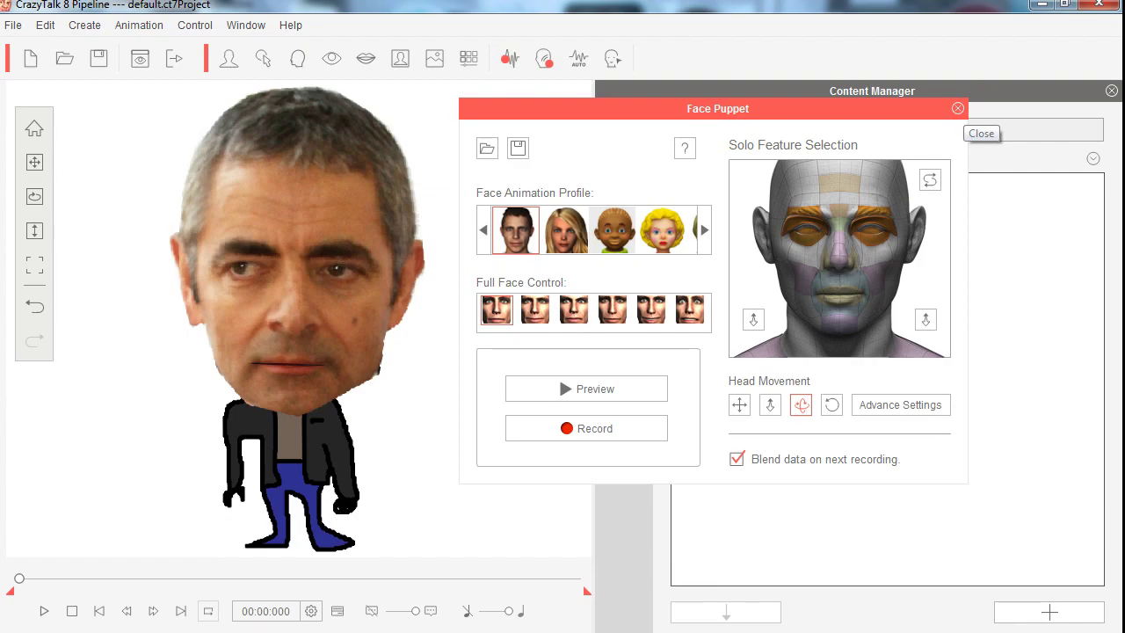
left_click(957, 108)
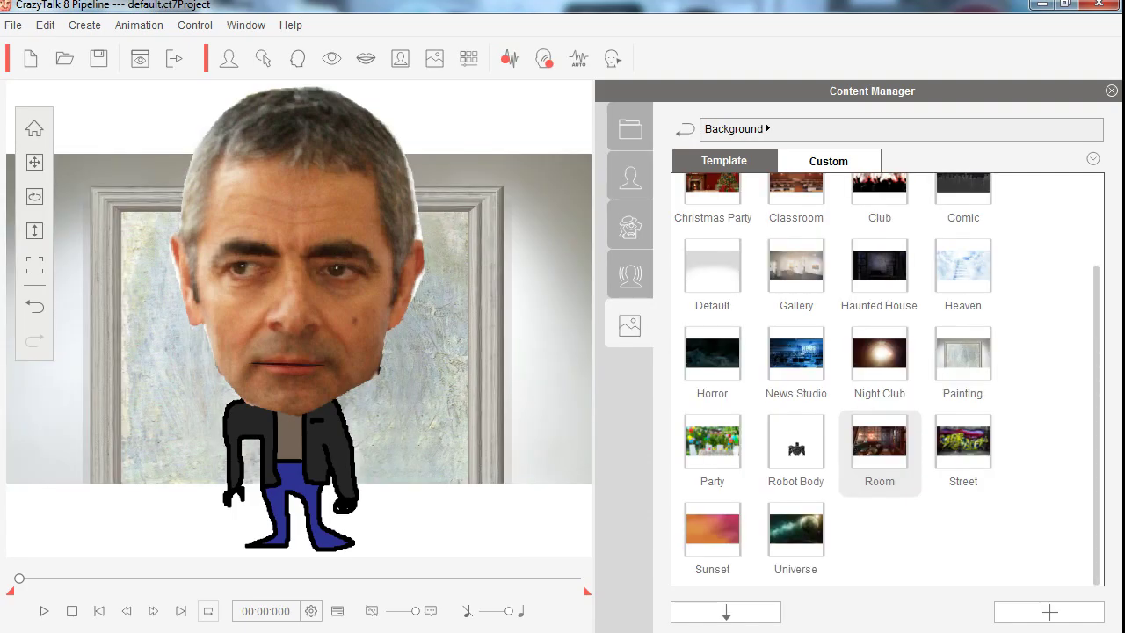
Apply the Room background template behind the actor and replace it with the Gallery background
double_click(879, 446)
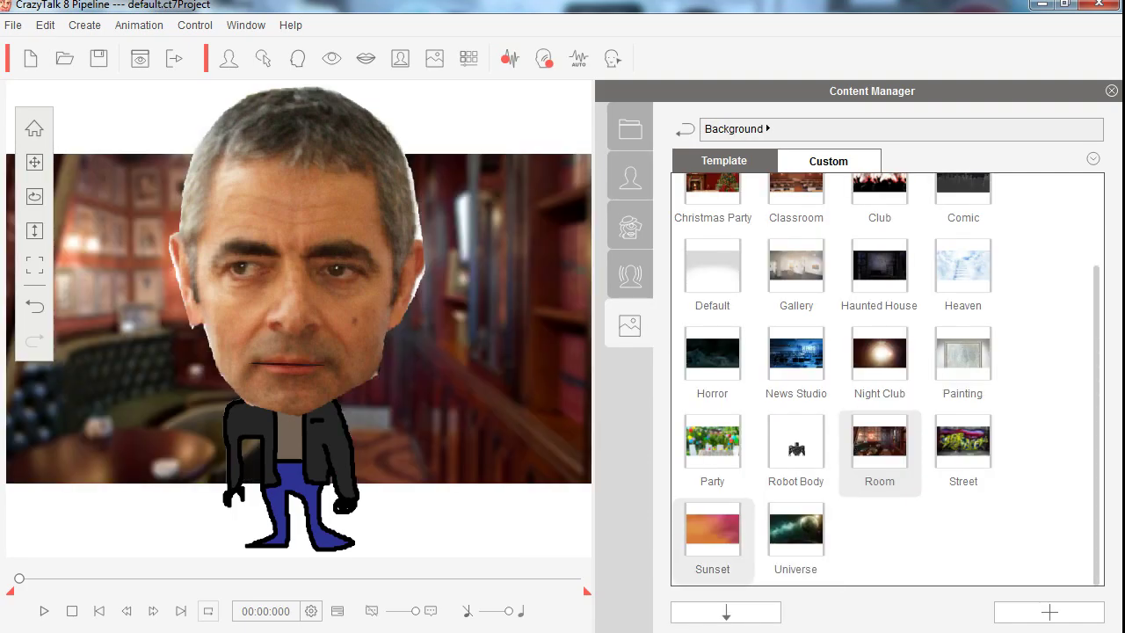
double_click(796, 266)
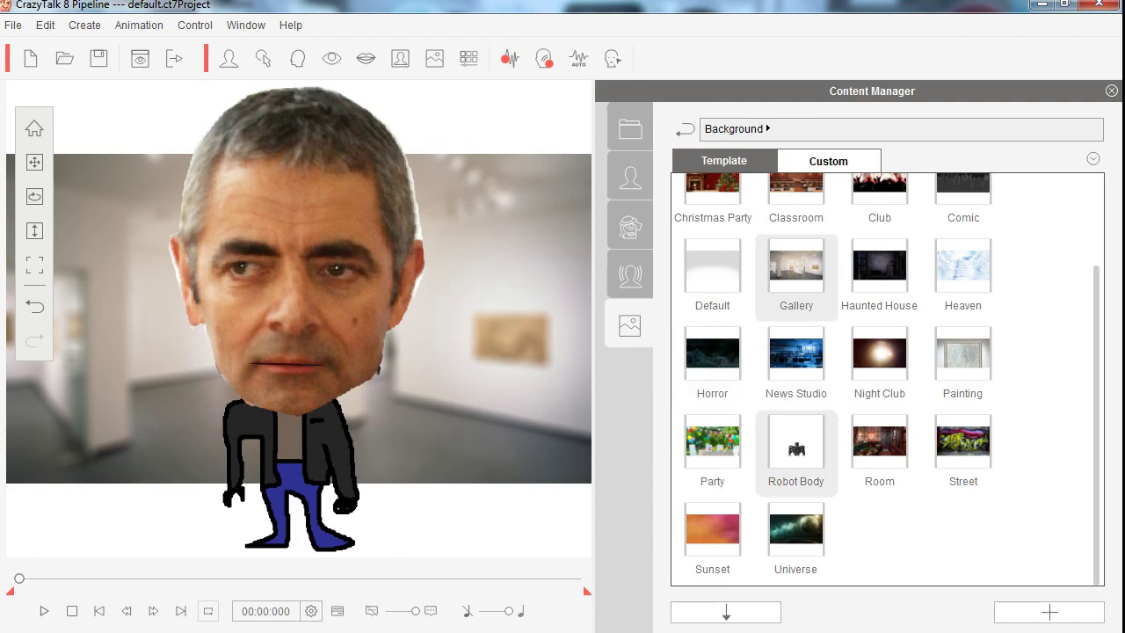
scroll(796, 386, "up", 2)
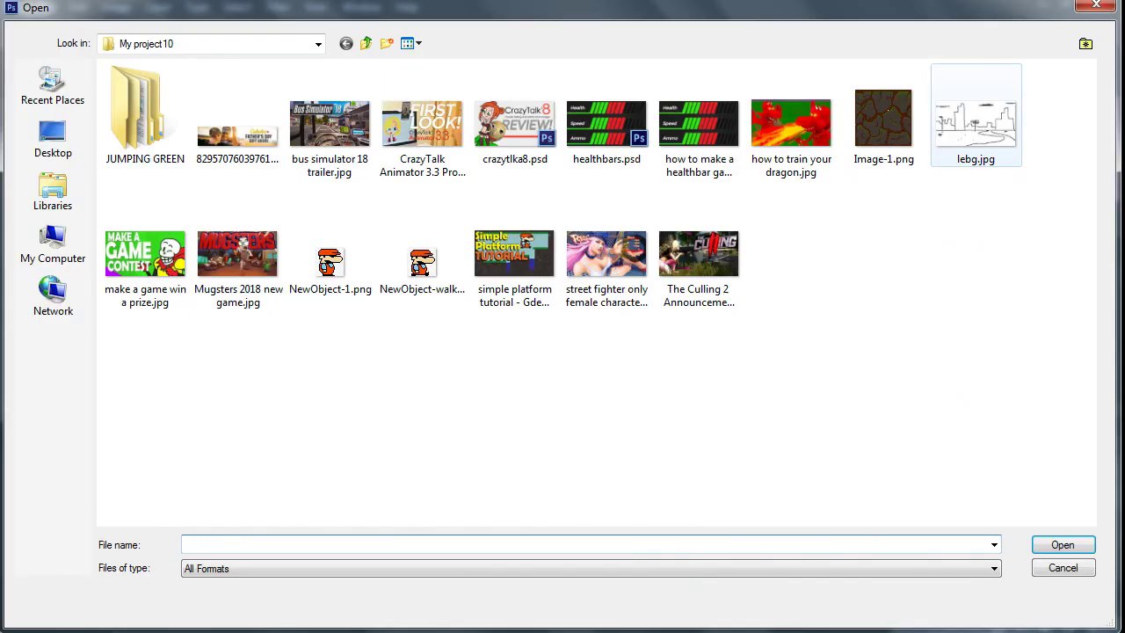
Copy lebg.jpg from the My project10 folder and paste it into CrazyTalk's Background template library
left_click(975, 114)
right_click(975, 114)
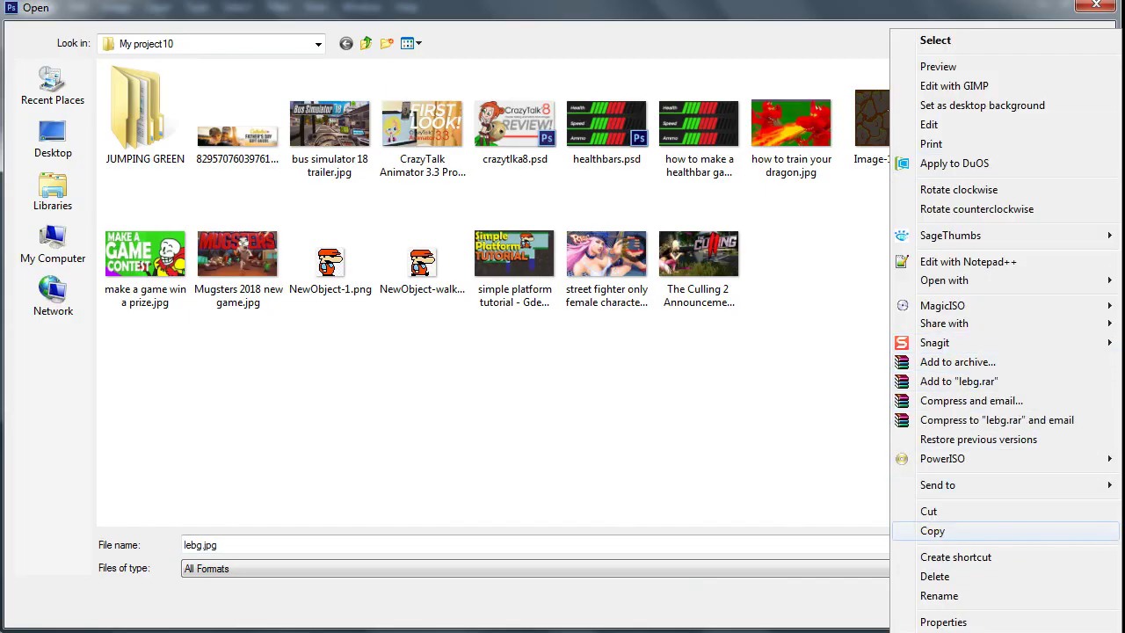
left_click(933, 531)
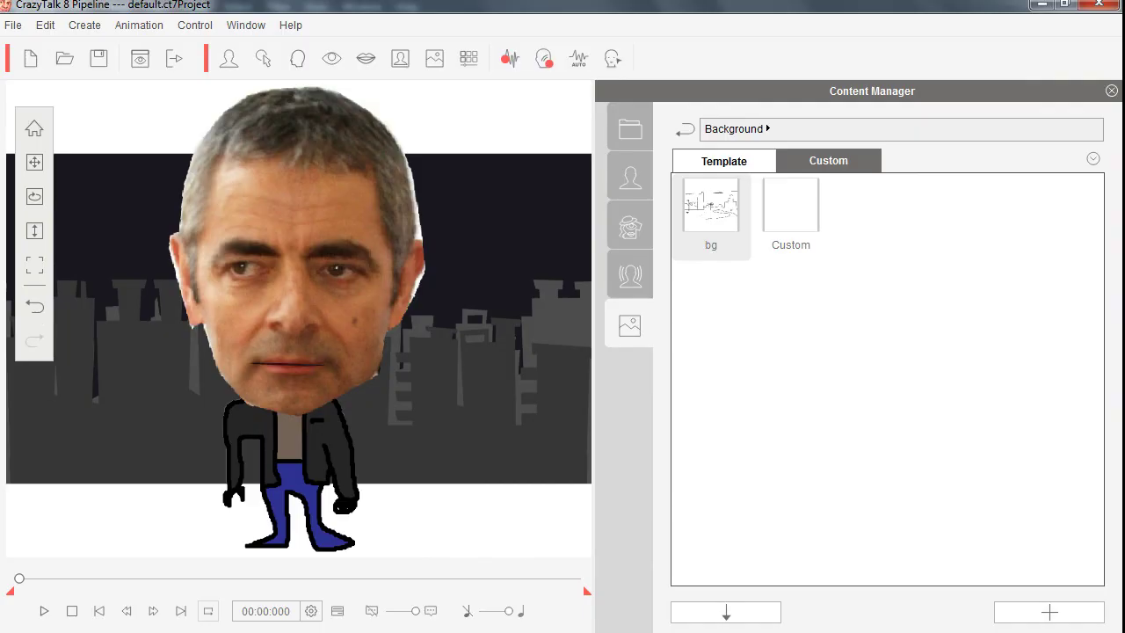
right_click(809, 363)
left_click(853, 439)
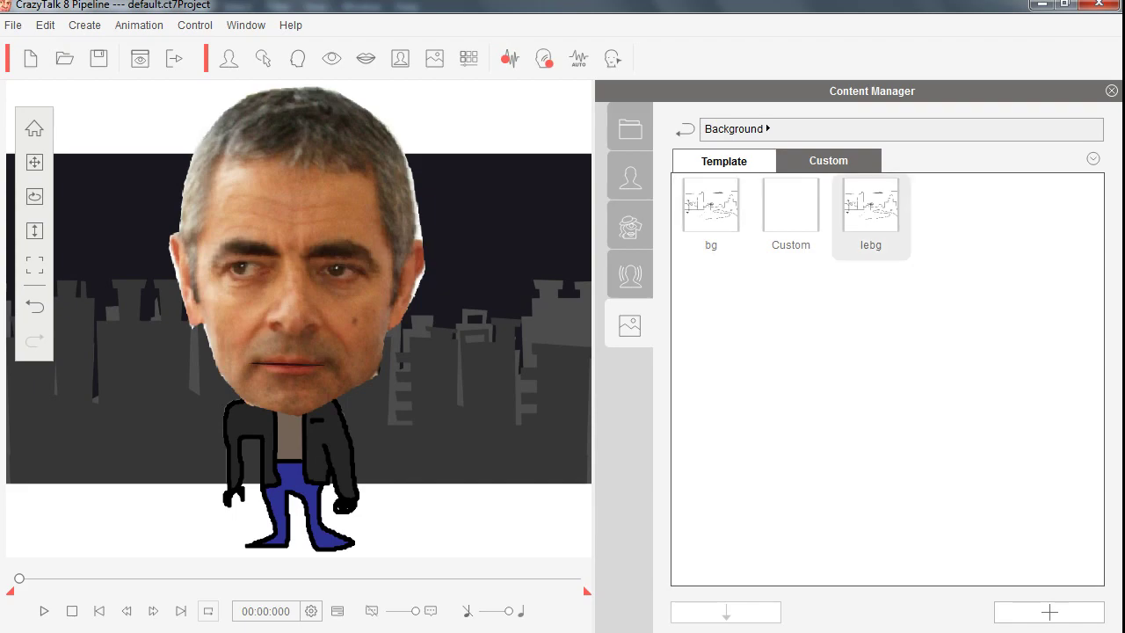
Apply the lebg background behind the actor, preview the project and stop playback
left_click(871, 211)
double_click(871, 206)
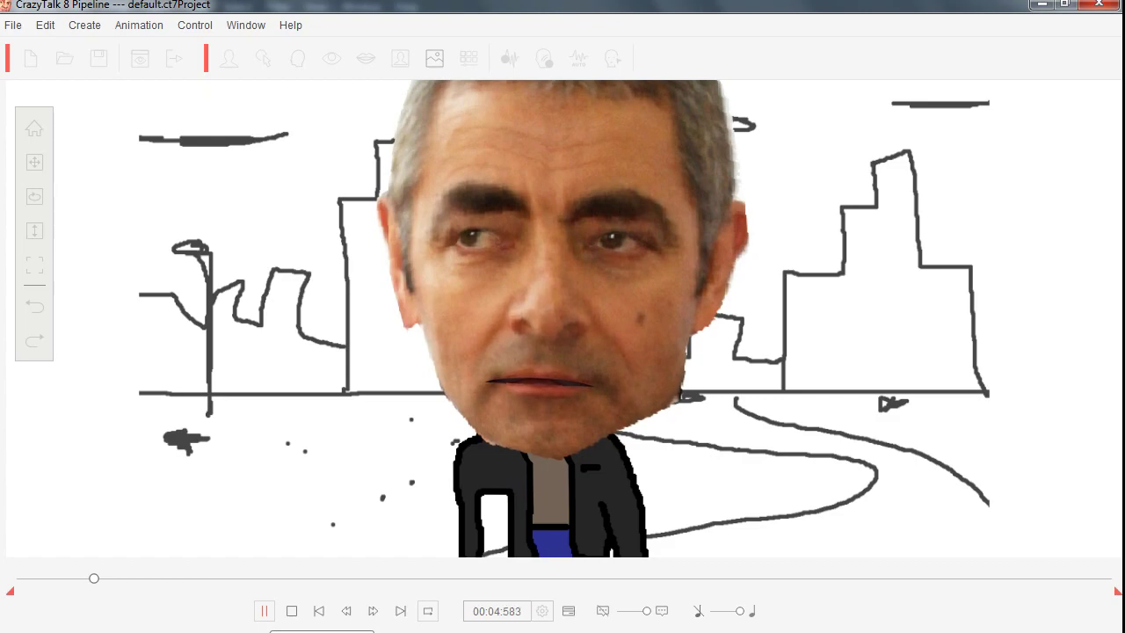
left_click(291, 611)
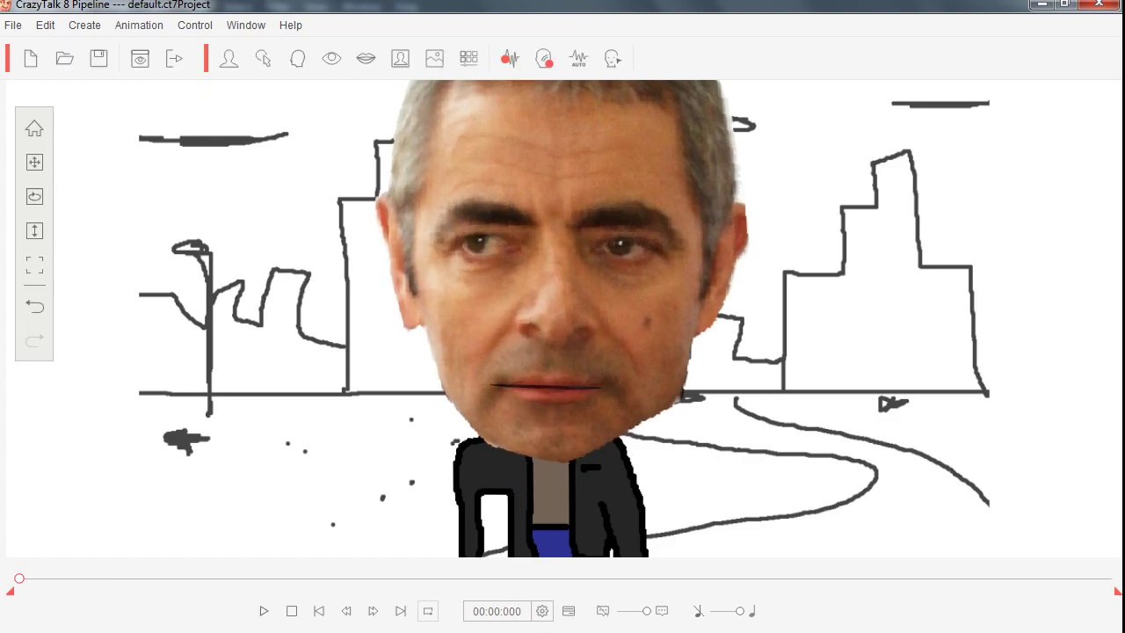
Try animating the actor's position from the far right side of the scene at 00:00:000 to left of centre at 00:07:650, and preview the movement
mouse_move(19, 578)
left_mouse_down()
mouse_move(38, 578)
mouse_move(19, 579)
left_mouse_up()
left_click(34, 163)
left_click_drag(562, 290, 1004, 333)
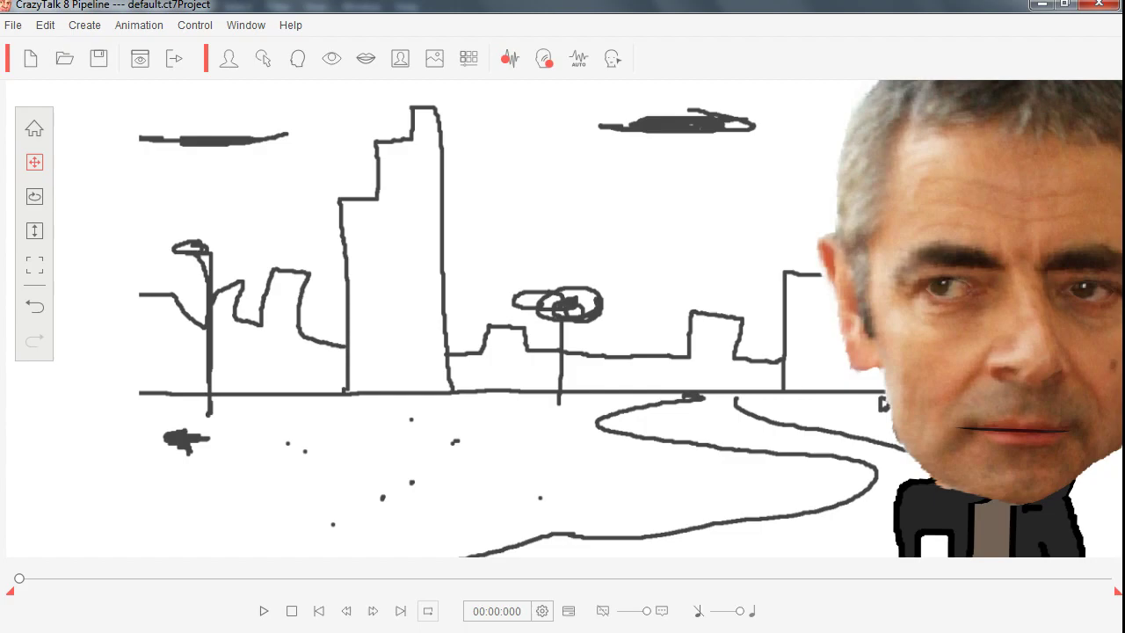
key("space")
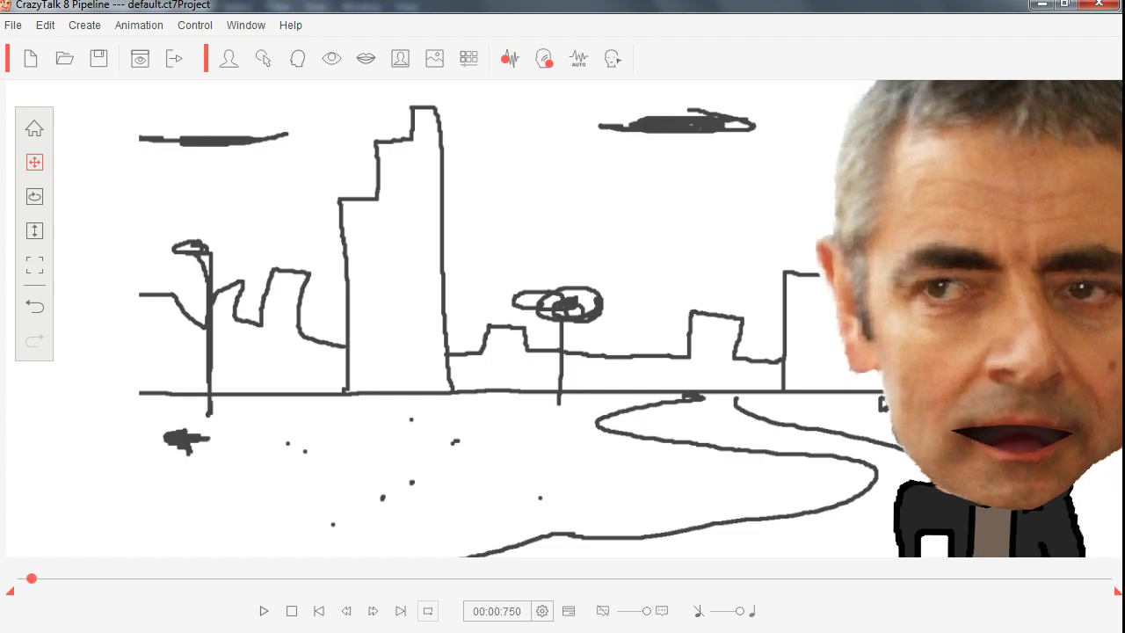
key("space")
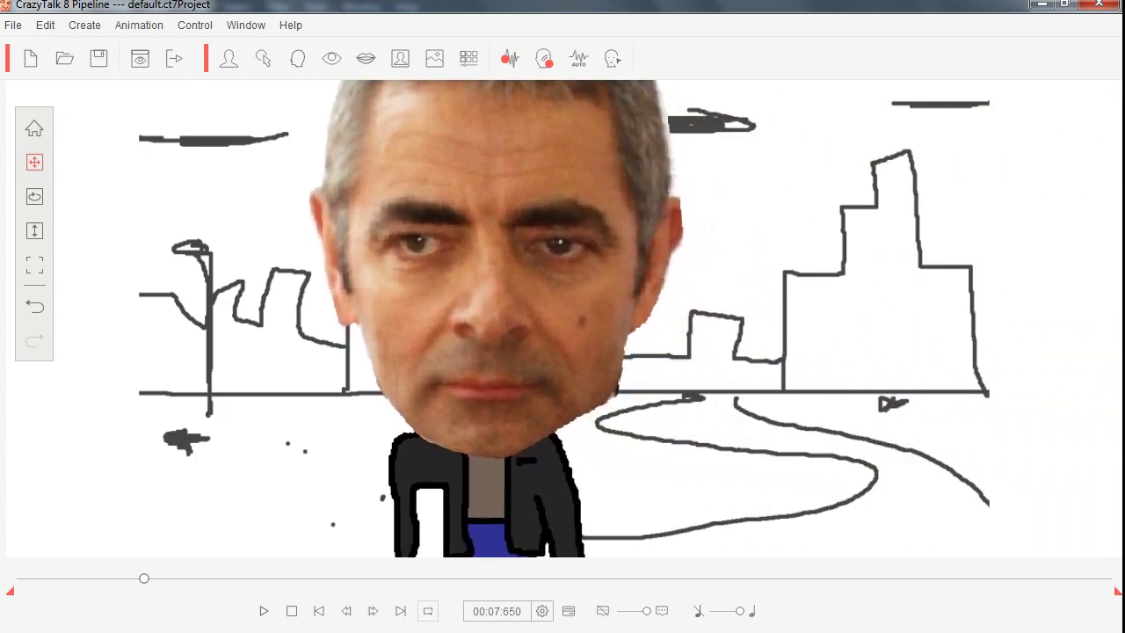
left_click_drag(144, 578, 20, 579)
left_click(263, 611)
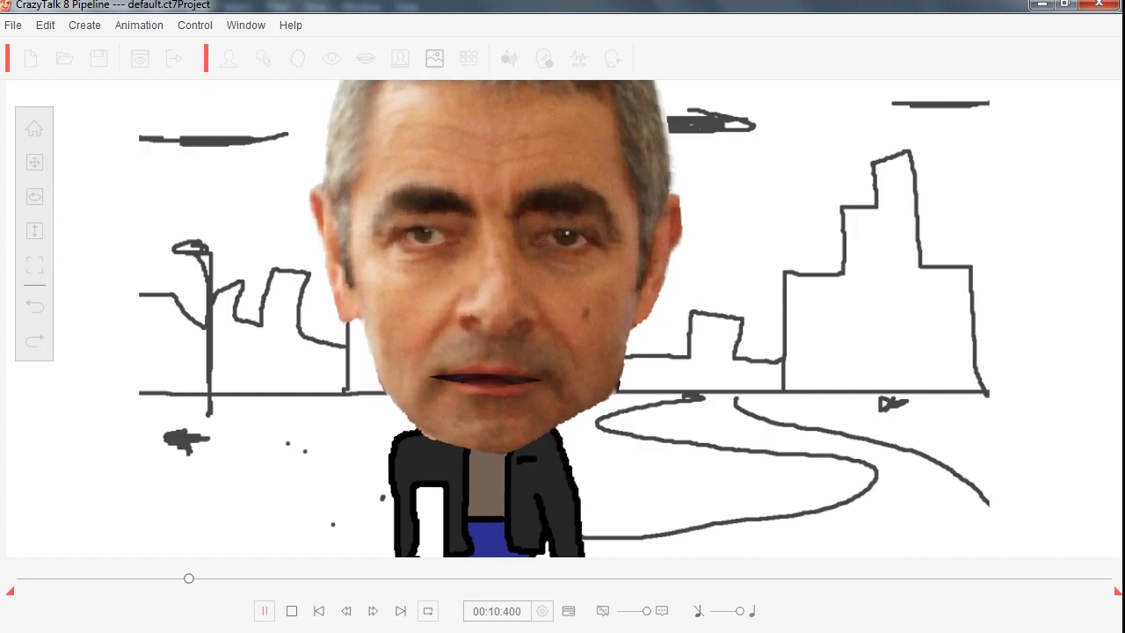
left_click(292, 611)
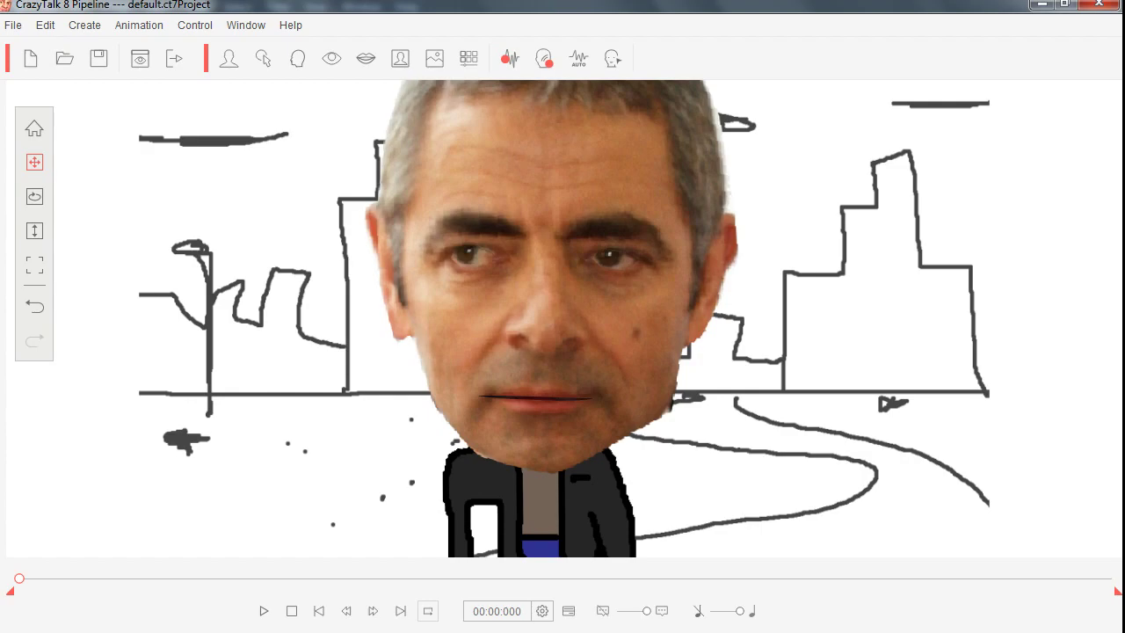
Scale the actor down at 00:00:000 and up to a close-up at 00:13:617, and preview the size change
left_click(35, 230)
left_click_drag(552, 281, 552, 352)
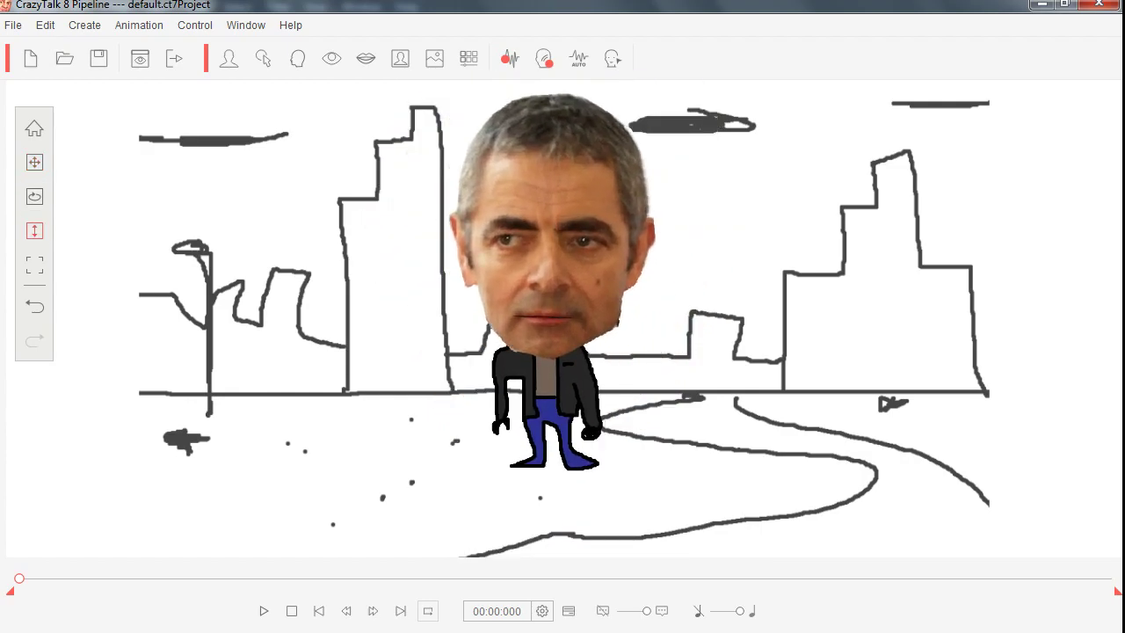
left_click_drag(19, 578, 241, 578)
left_click_drag(552, 352, 552, 268)
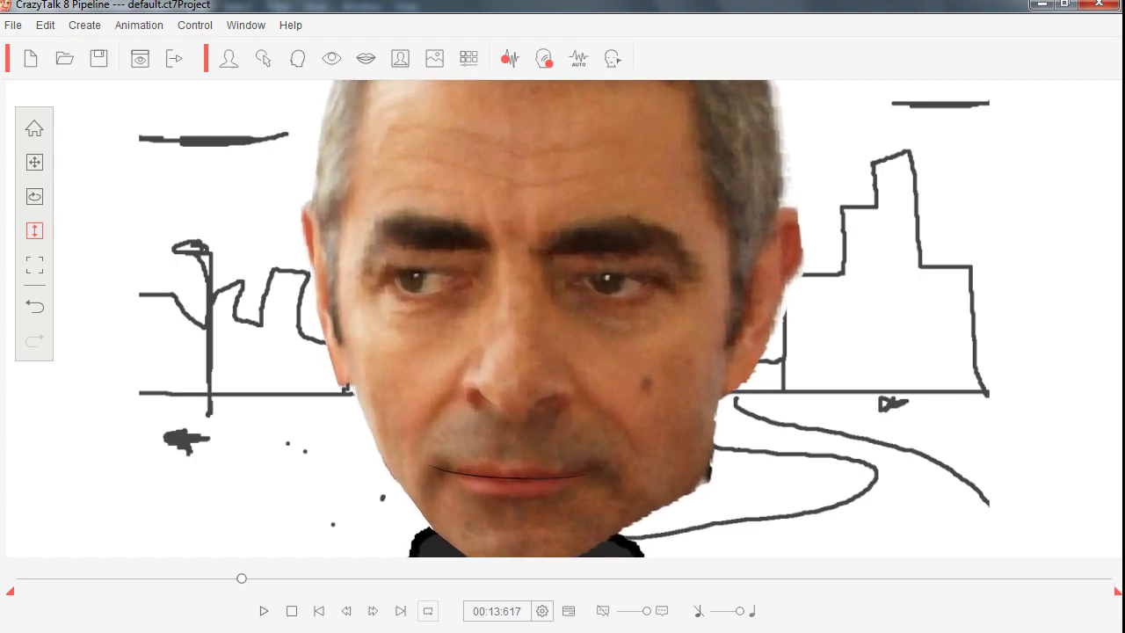
key("space")
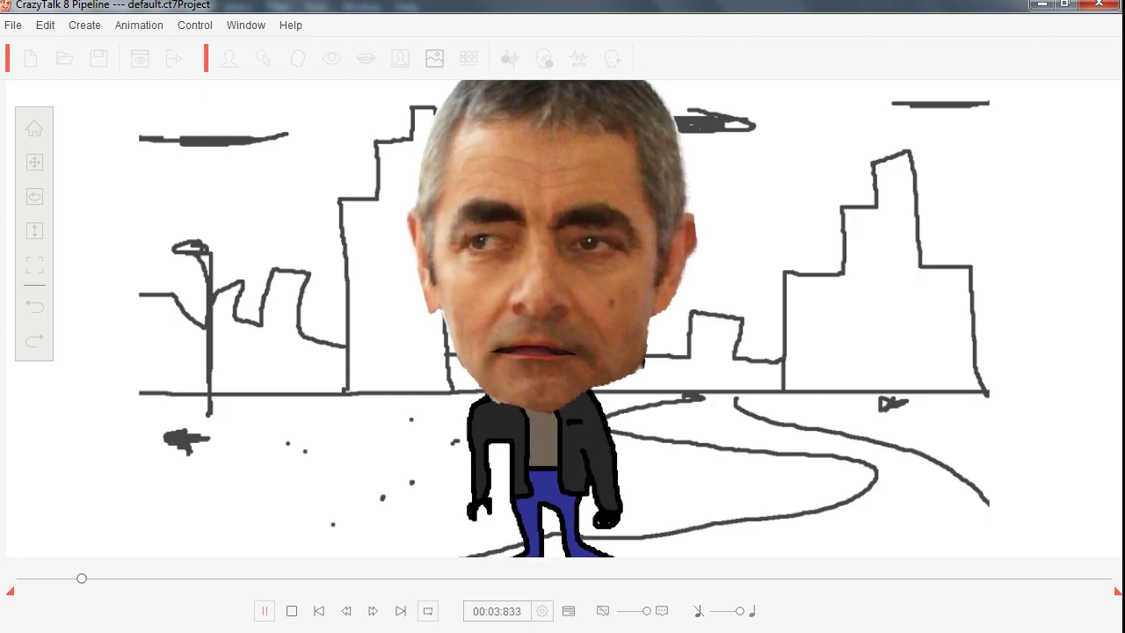
key("space")
Place the actor at the far right of the scene, undo the extra transform key in the timeline and return to frame 1
left_click_drag(549, 264, 1035, 265)
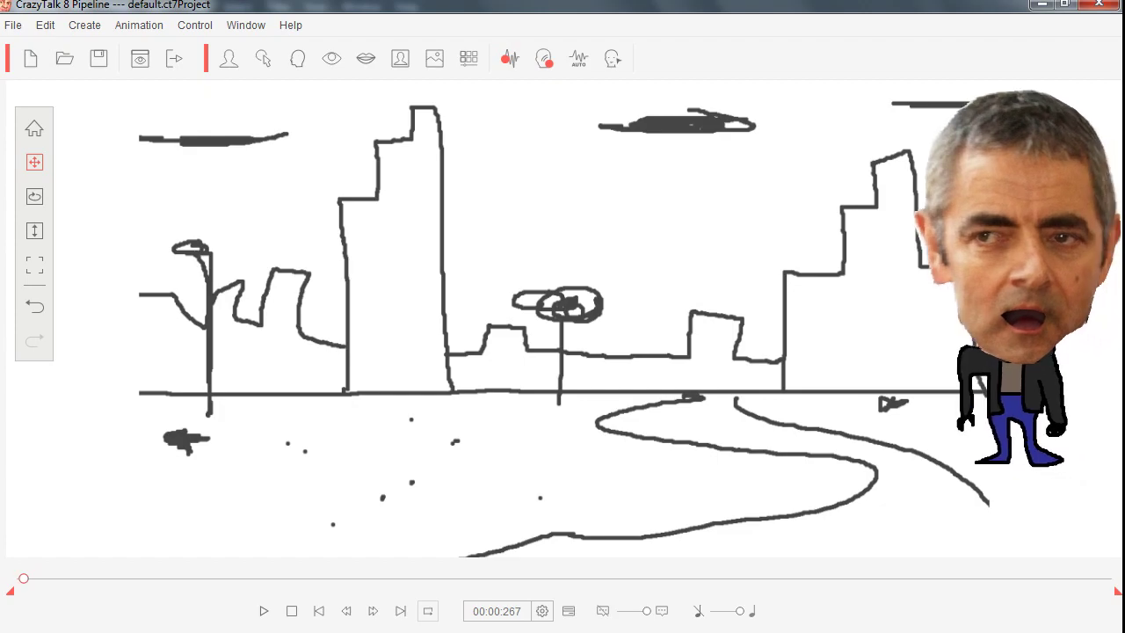
left_click(569, 611)
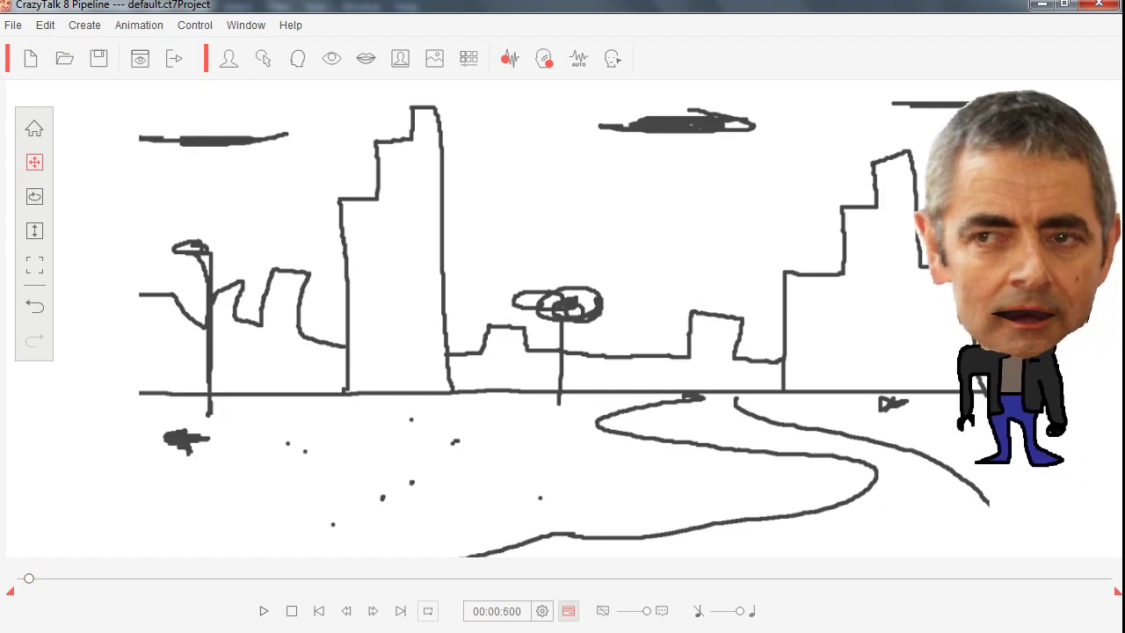
left_click(568, 611)
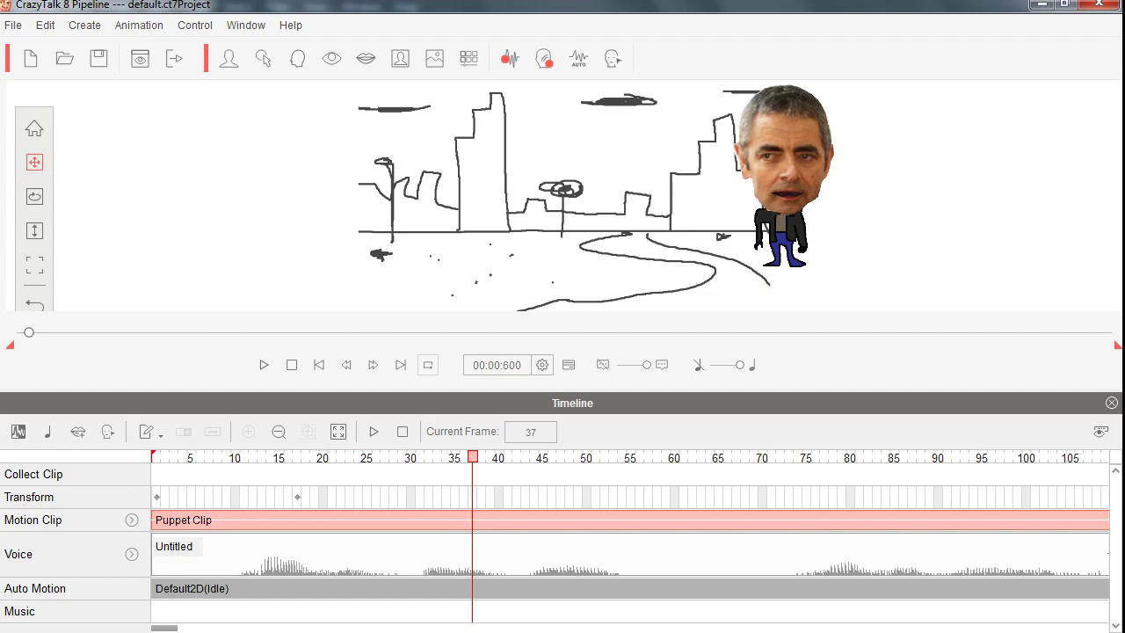
key("ctrl+z")
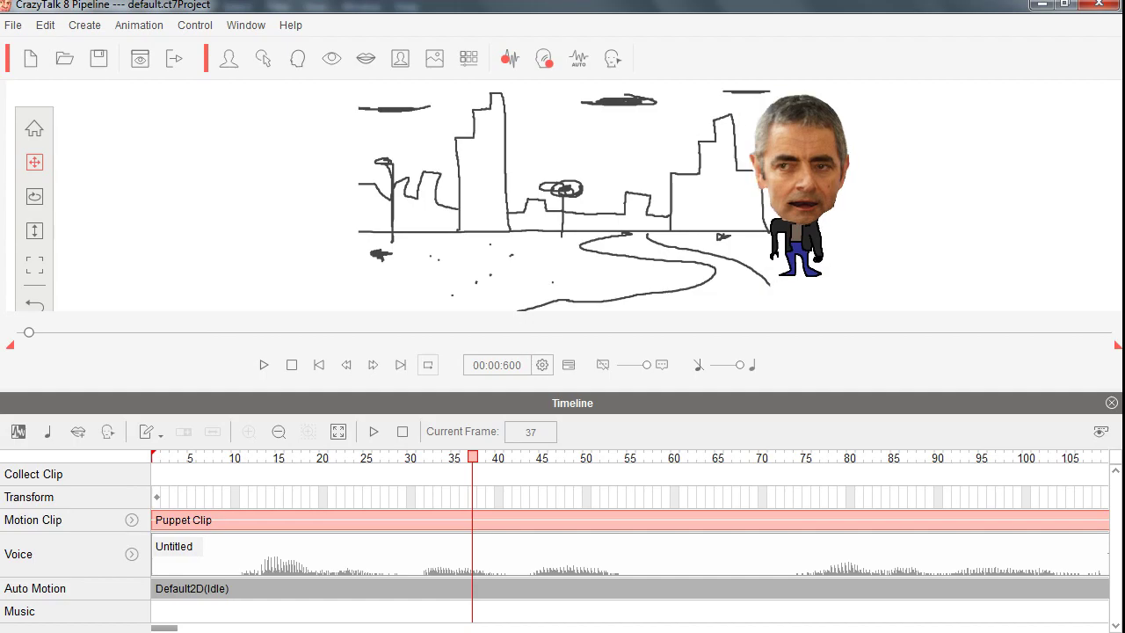
left_click_drag(473, 457, 157, 457)
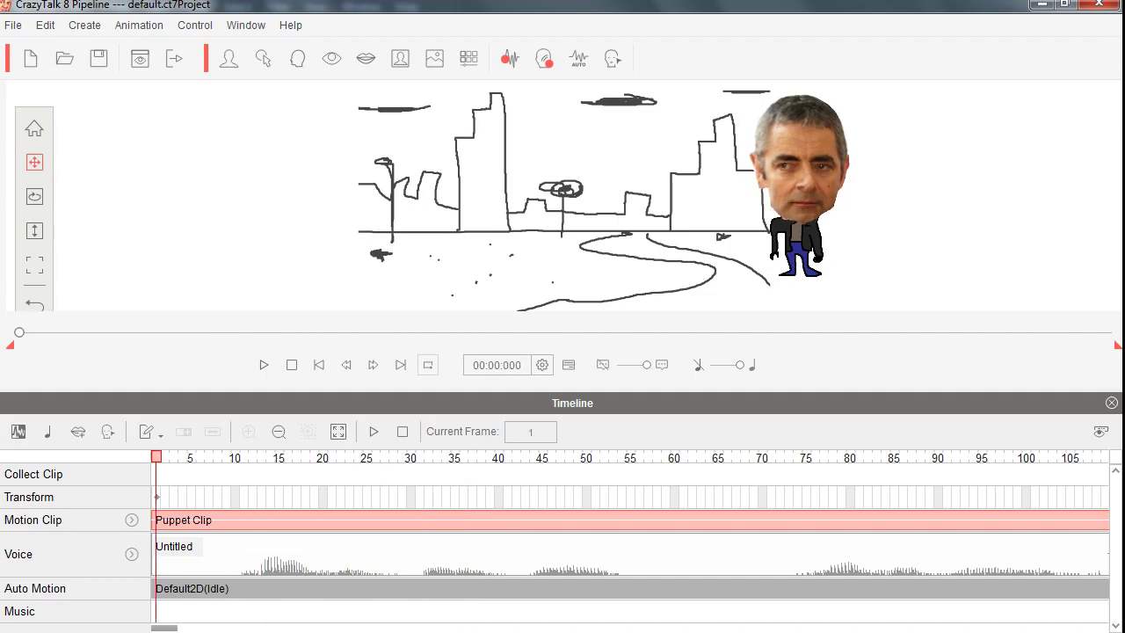
Keyframe the actor moving leftward in small up-and-down steps at frames 10, 20, 30 and 40
left_click_drag(157, 457, 234, 457)
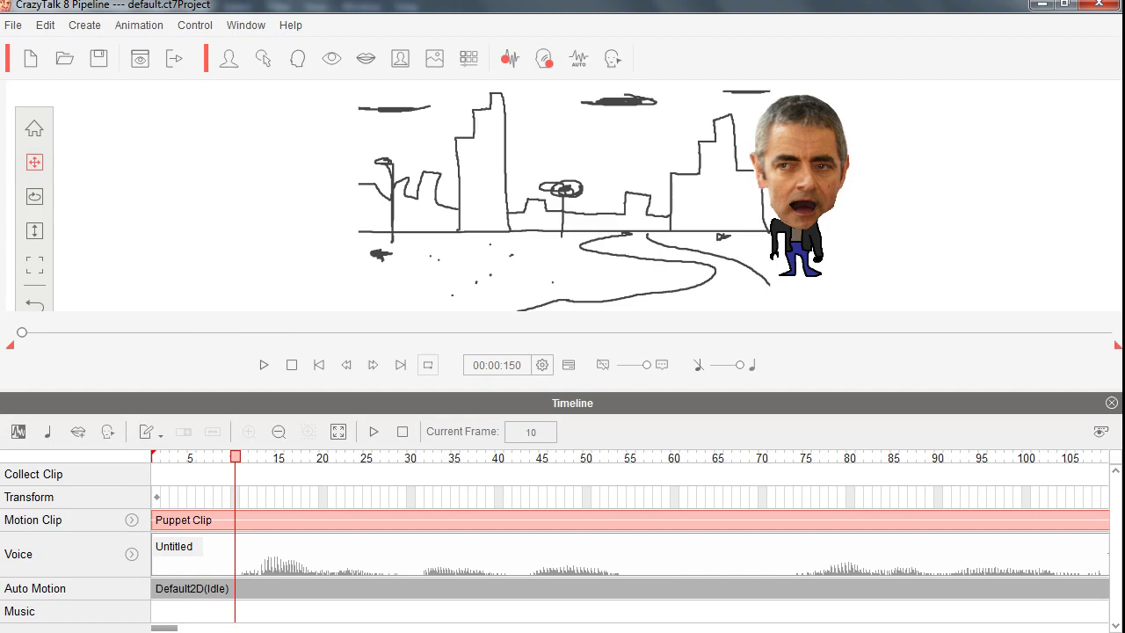
left_click_drag(802, 176, 781, 164)
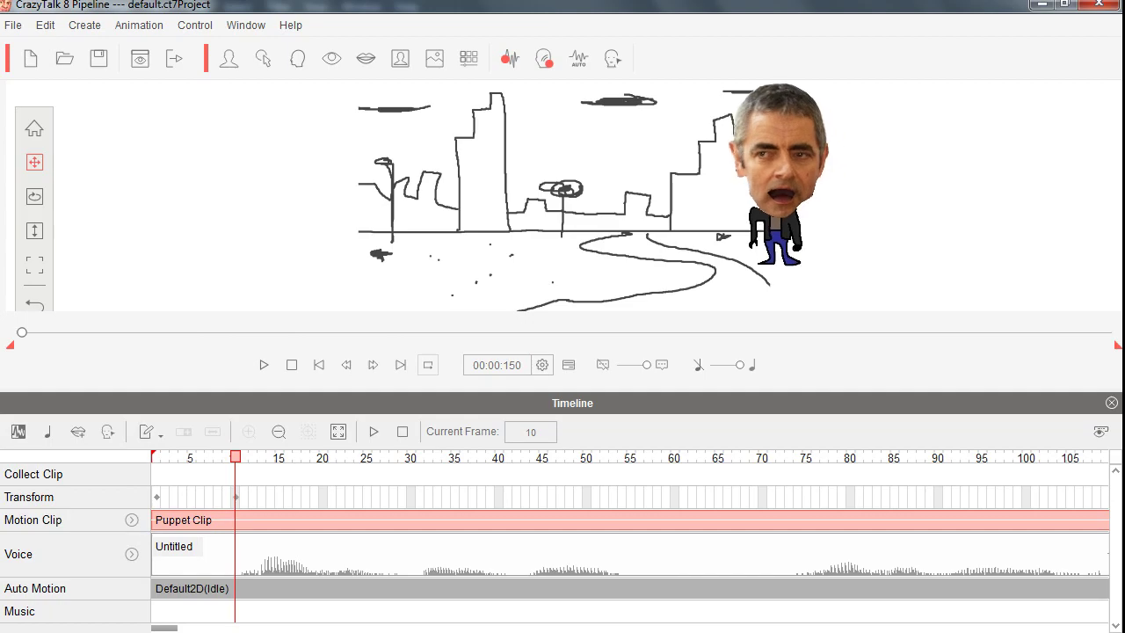
left_click_drag(235, 456, 322, 456)
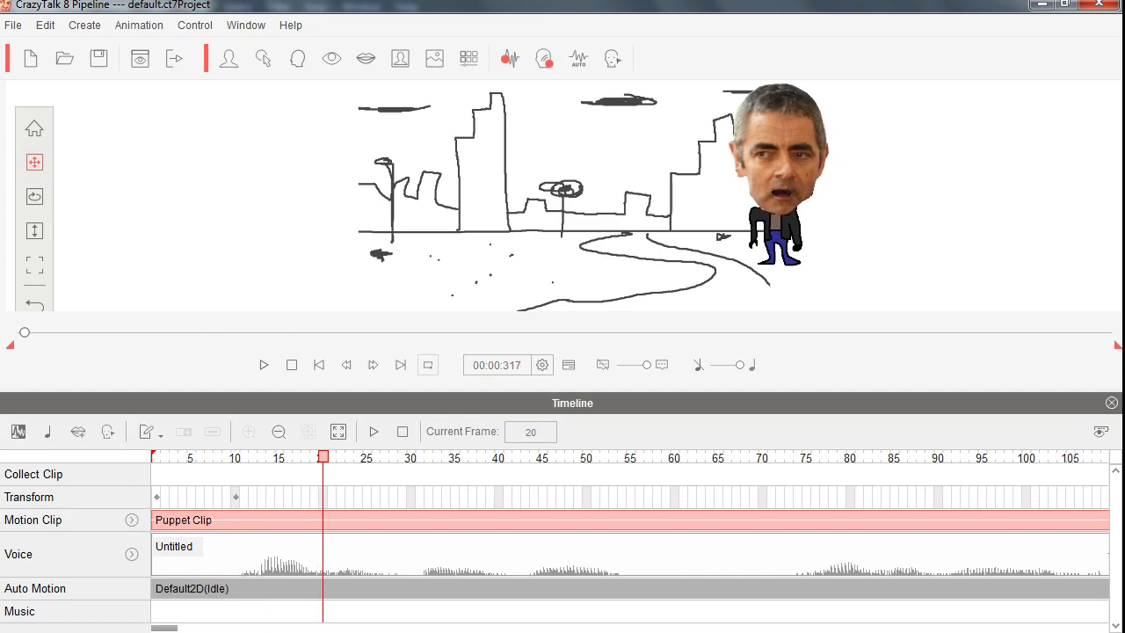
left_click_drag(775, 164, 749, 171)
left_click_drag(322, 456, 411, 456)
left_click_drag(753, 167, 732, 158)
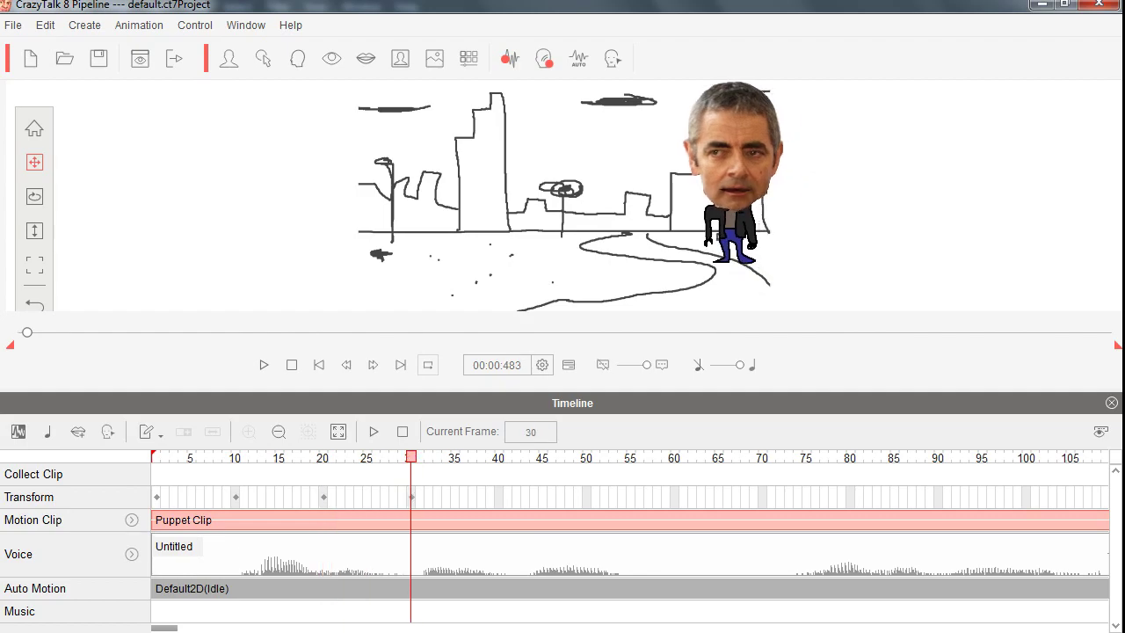
left_click_drag(410, 456, 498, 456)
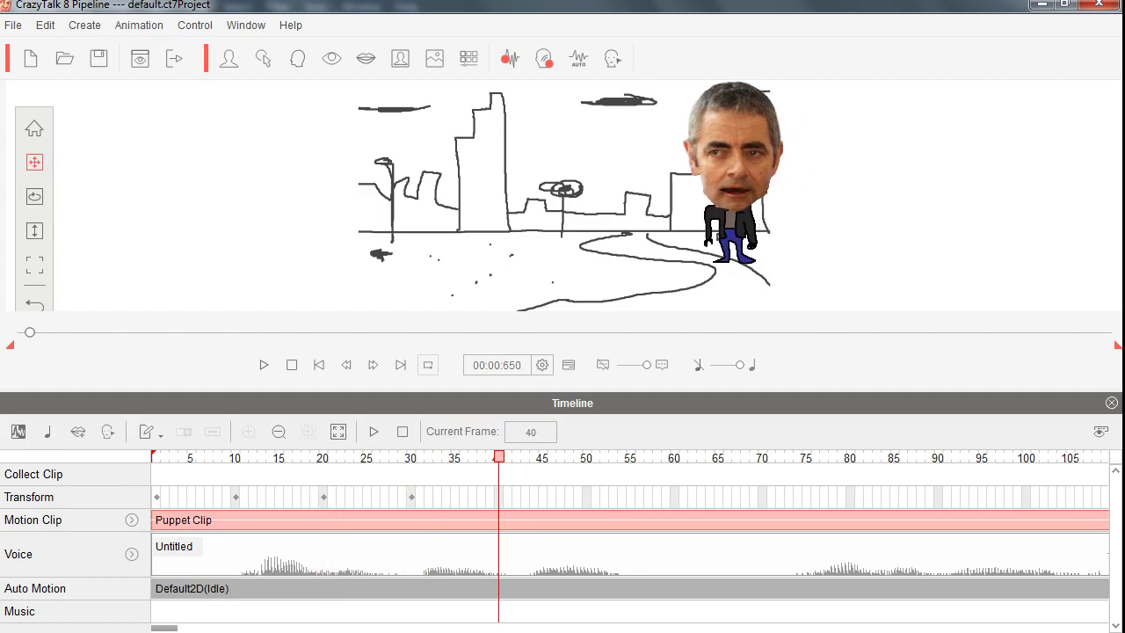
left_click_drag(734, 158, 698, 156)
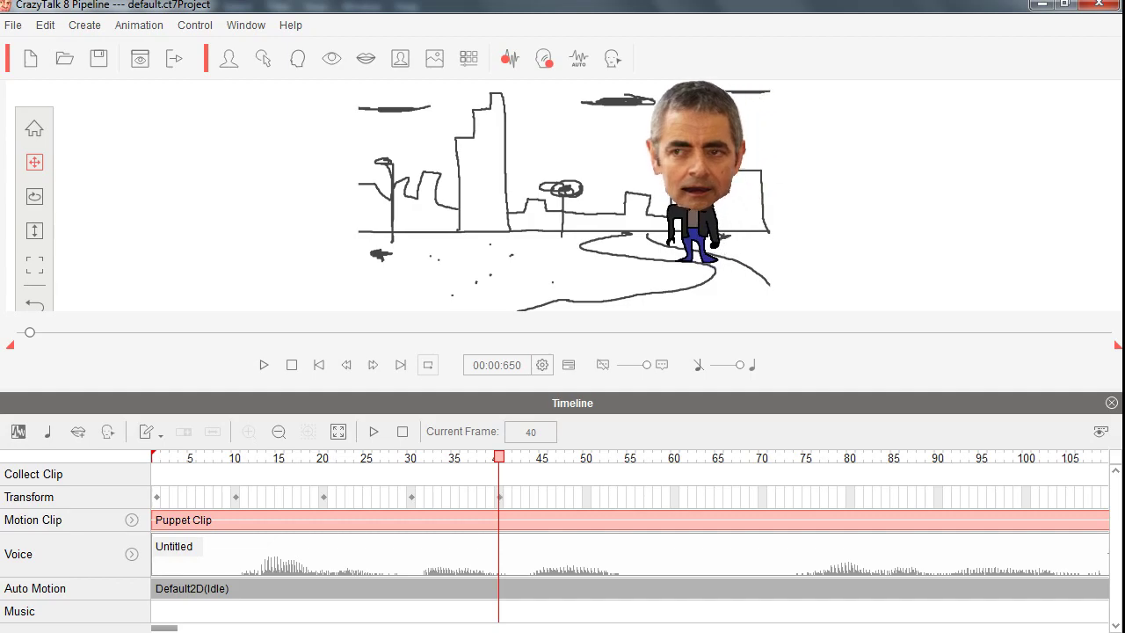
Continue the bobbing walk leftward with actor position keyframes at frames 50, 60 and 70
left_click_drag(498, 456, 586, 456)
left_click_drag(697, 156, 660, 177)
left_click_drag(586, 456, 674, 456)
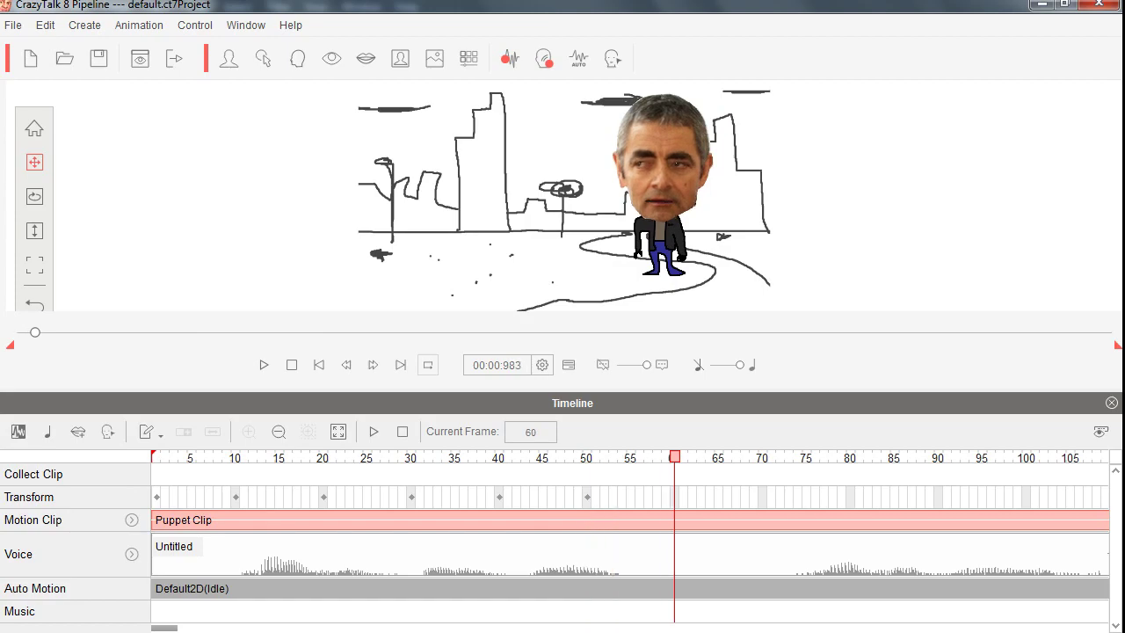
left_click_drag(662, 165, 642, 153)
left_click_drag(674, 456, 762, 456)
left_click_drag(641, 167, 606, 176)
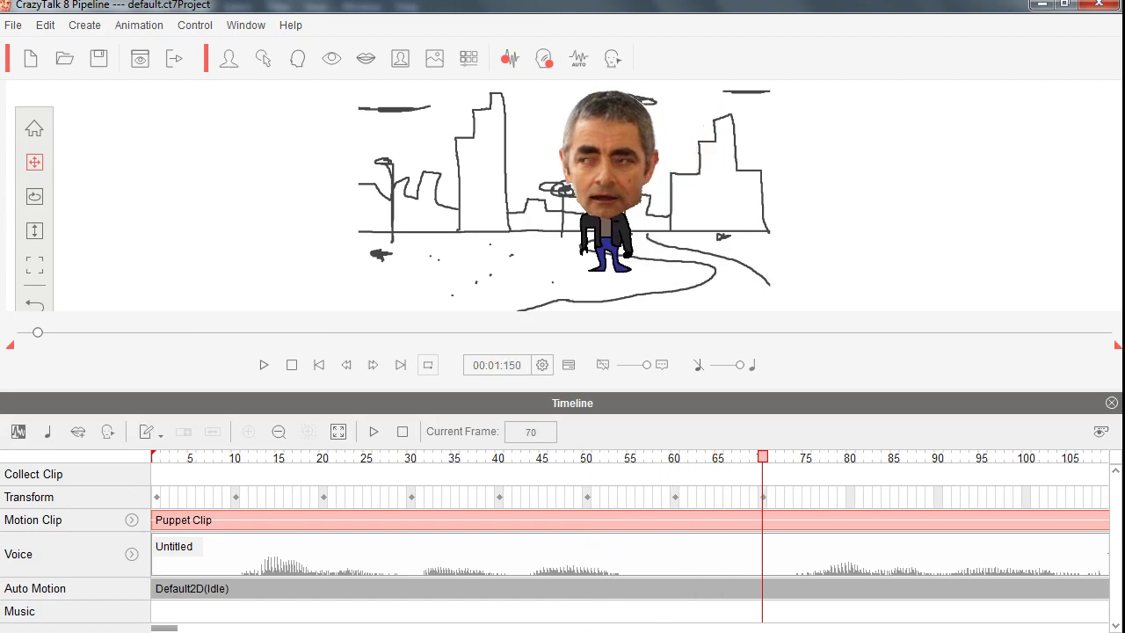
Extend the actor's walk toward the middle of the scene with position keyframes at frames 80, 90 and 100
left_click_drag(762, 456, 850, 456)
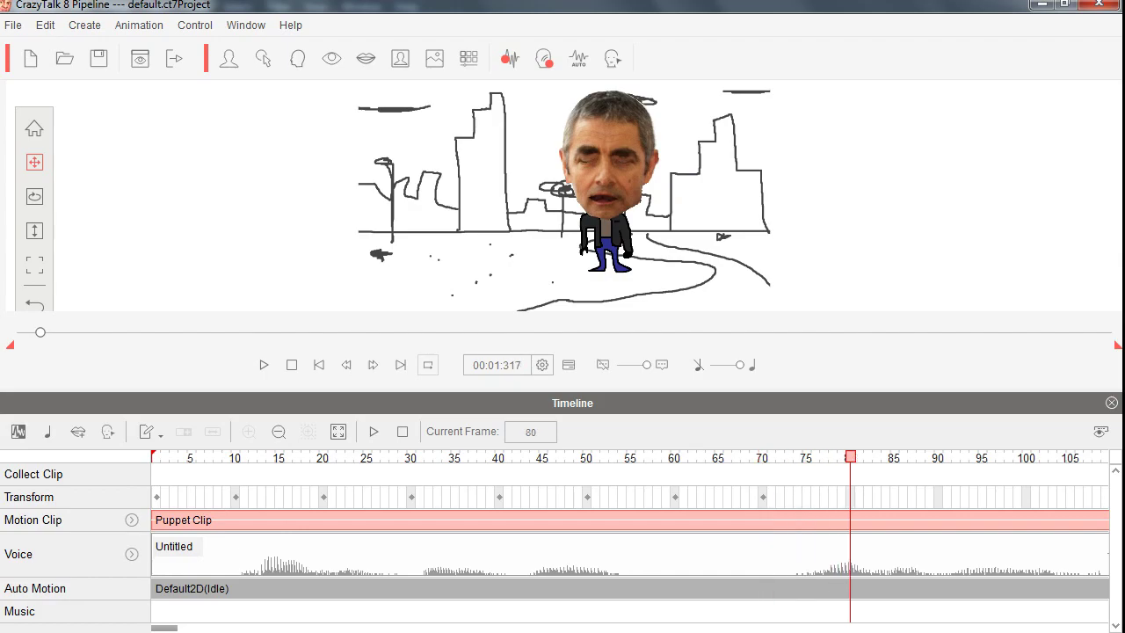
left_click_drag(609, 166, 584, 165)
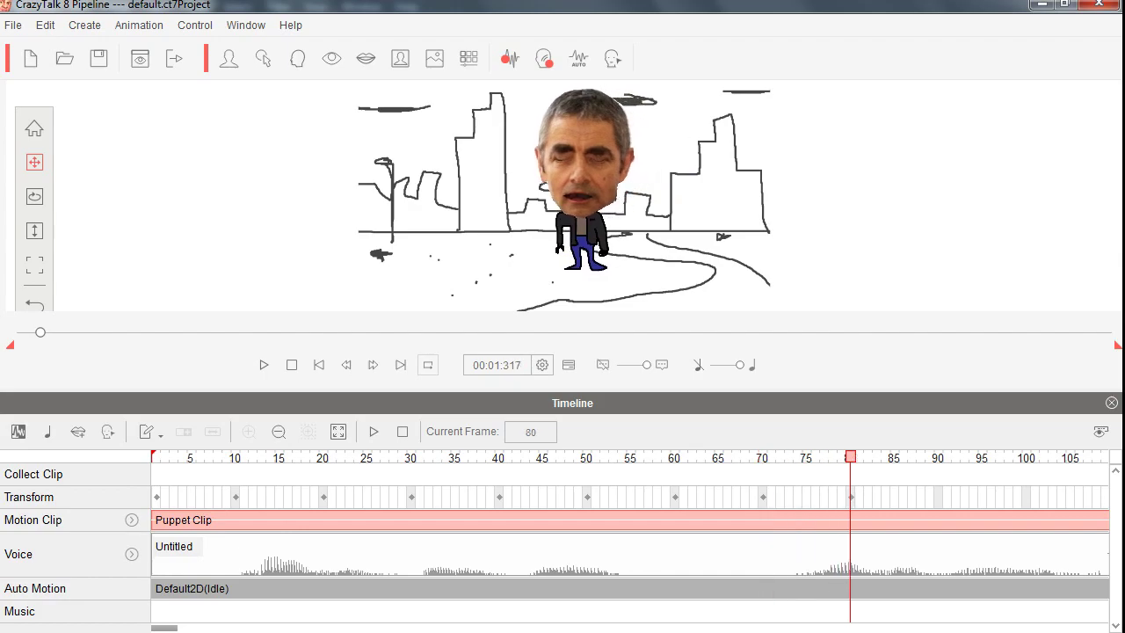
left_click_drag(850, 456, 938, 456)
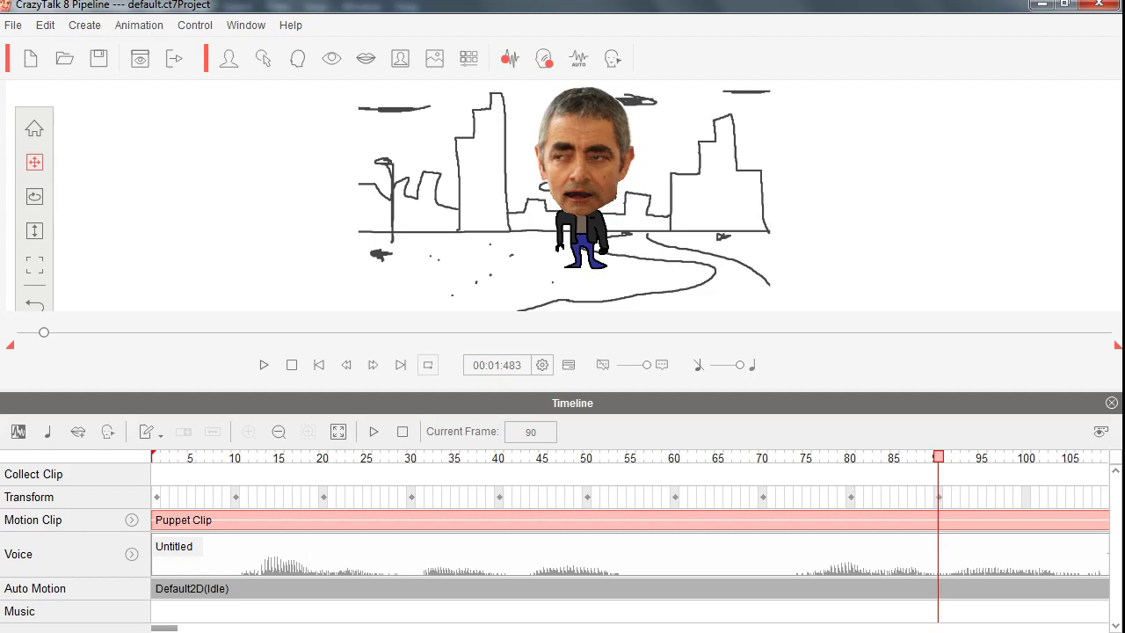
left_click_drag(584, 163, 566, 151)
left_click_drag(938, 456, 1025, 456)
left_click_drag(566, 151, 556, 160)
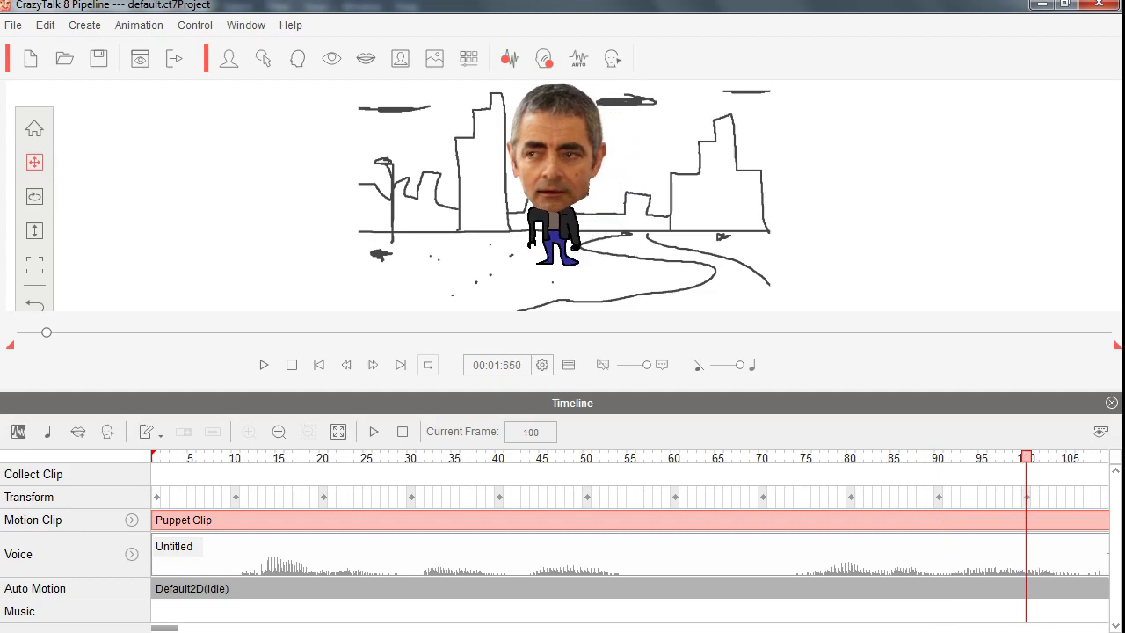
Play the keyframed walk from frame 1 to check the motion, and stop playback
left_click_drag(1026, 456, 156, 456)
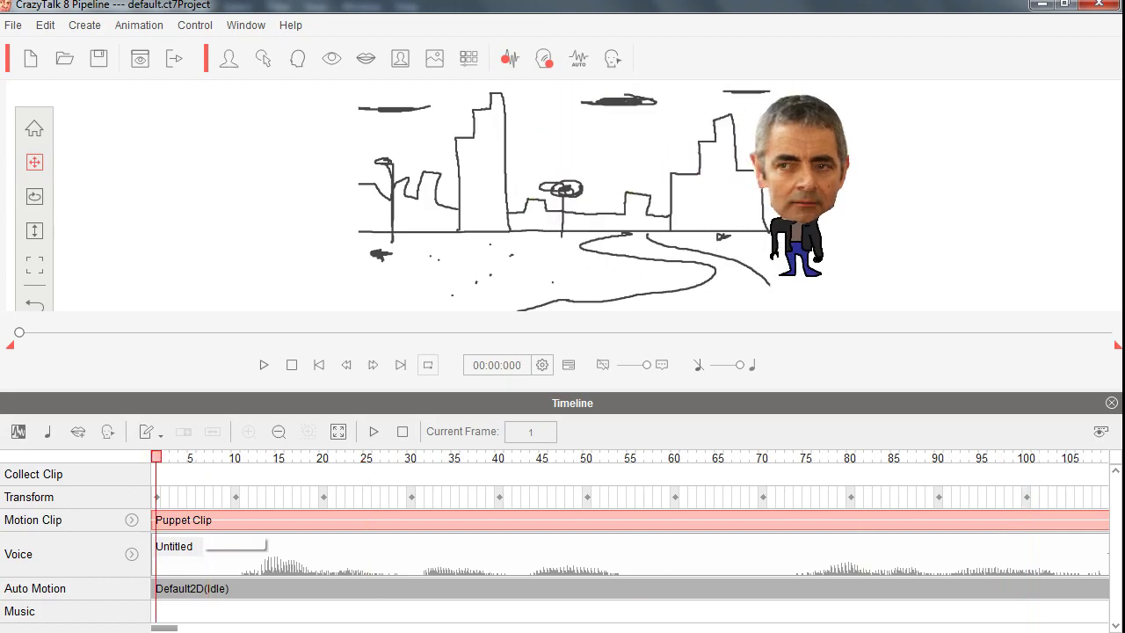
key("space")
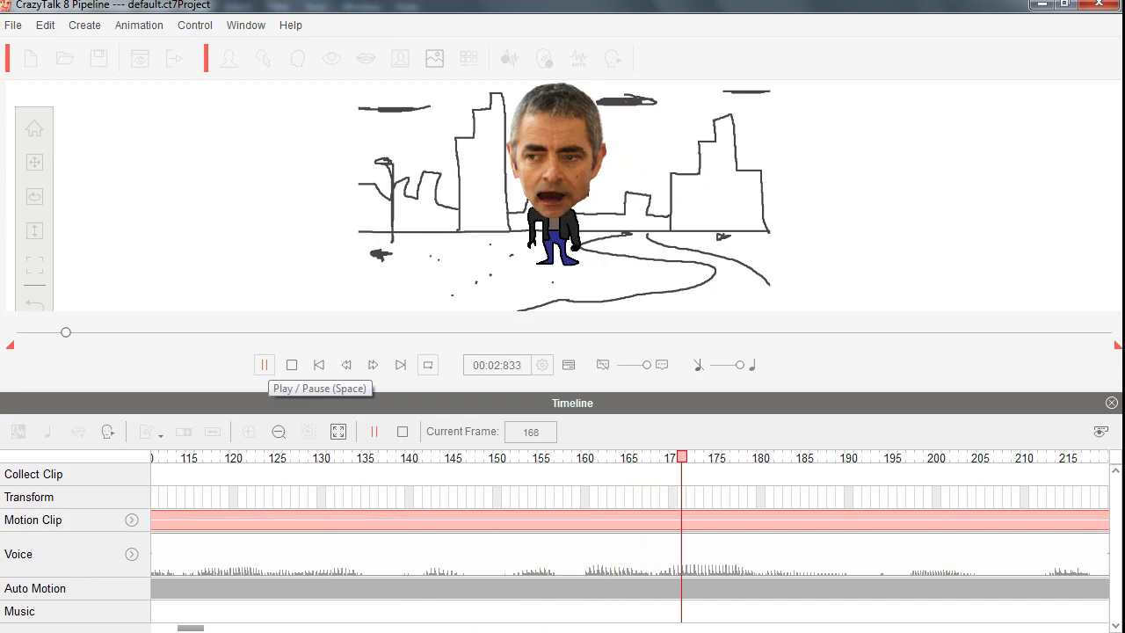
left_click(292, 365)
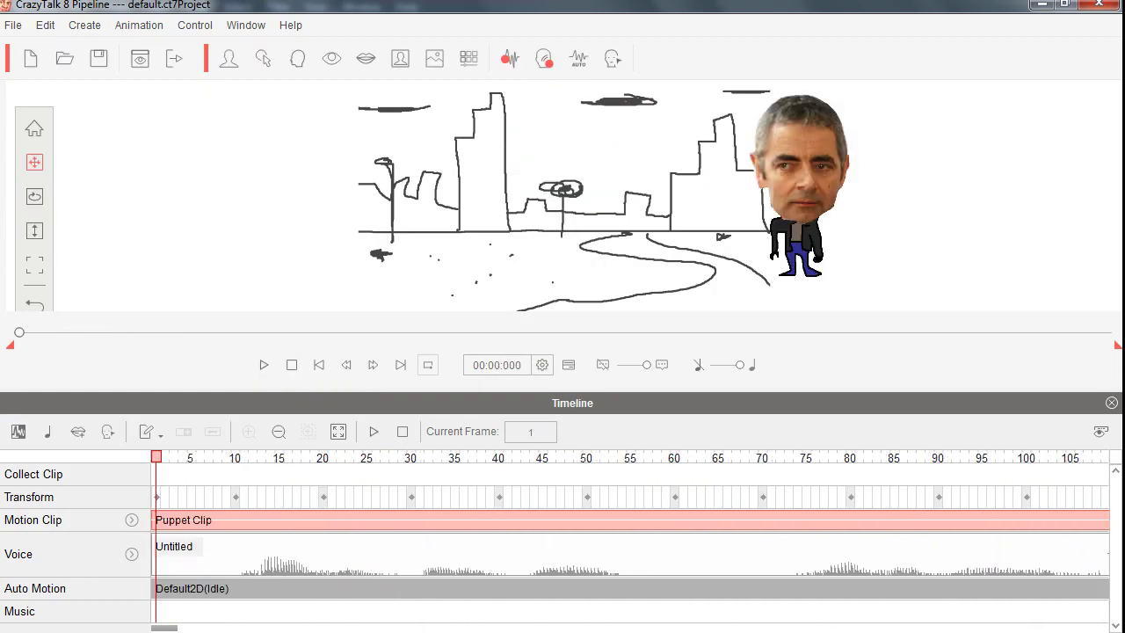
Move the actor's transform keyframes at frames 10, 20 and 30 to frames 7, 12 and 17 to speed up the walk
left_click_drag(1080, 497, 155, 497)
left_click(1026, 497)
left_click(938, 498)
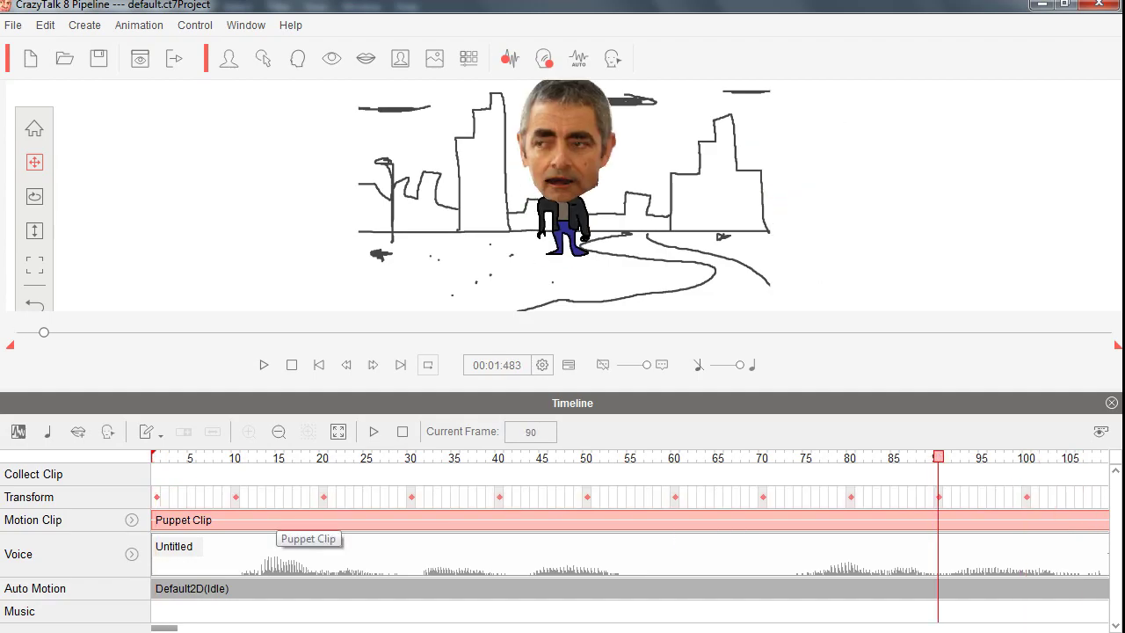
left_click(254, 497)
left_click_drag(235, 497, 209, 498)
left_click(323, 498)
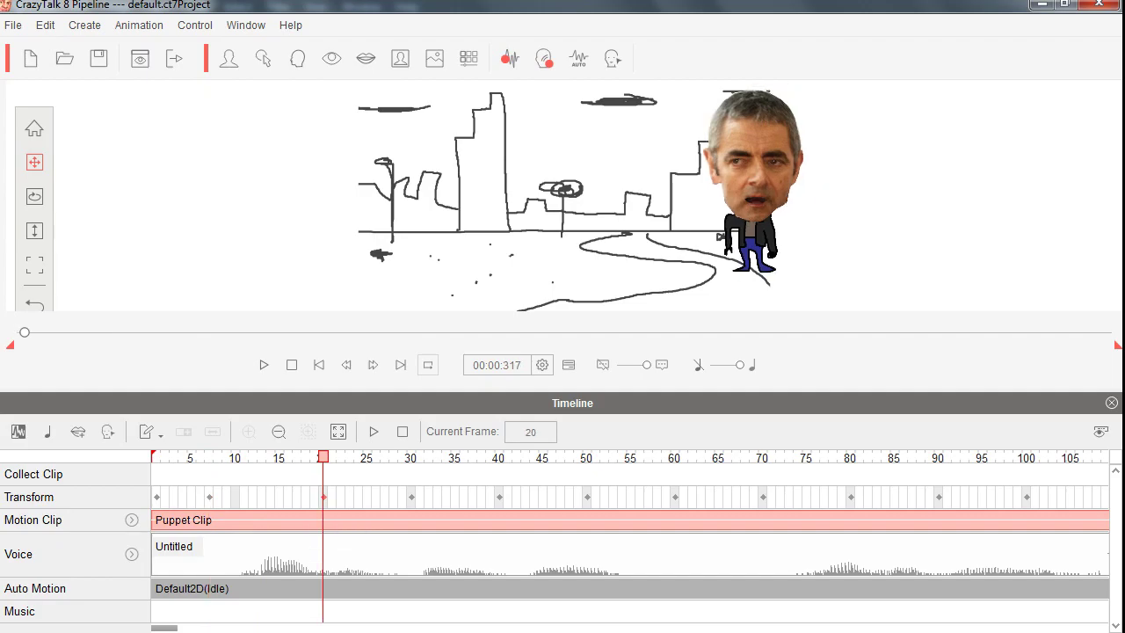
left_click_drag(323, 498, 253, 497)
left_click(412, 497)
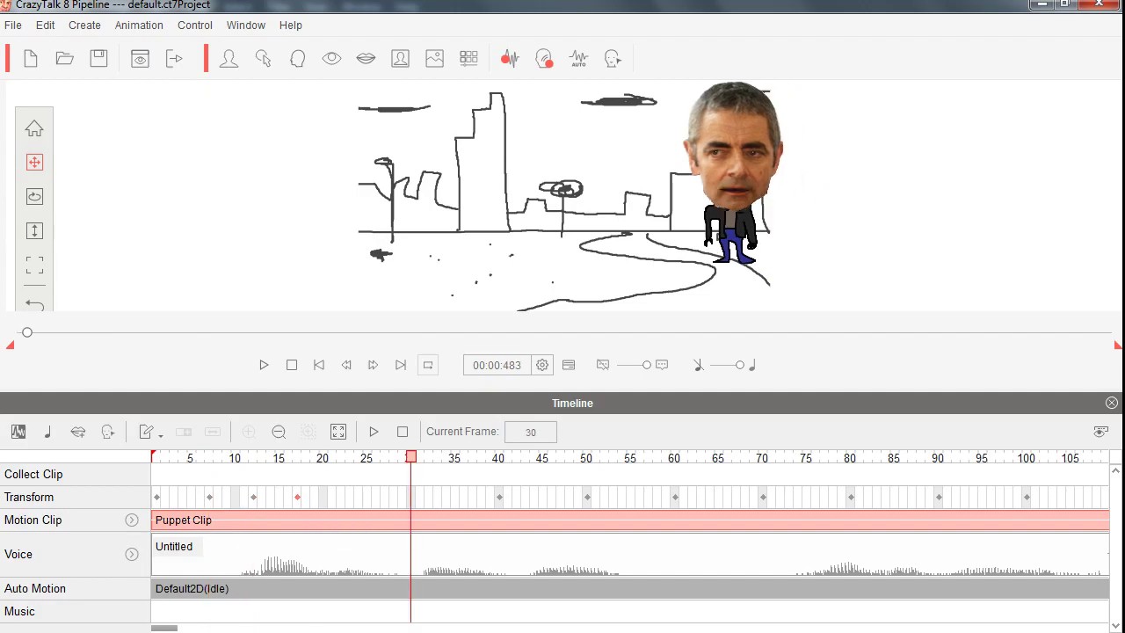
Move the walk's transform keyframes at frames 40, 50, 60 and 70 to frames 25, 31, 39 and 47
left_click_drag(499, 498, 367, 497)
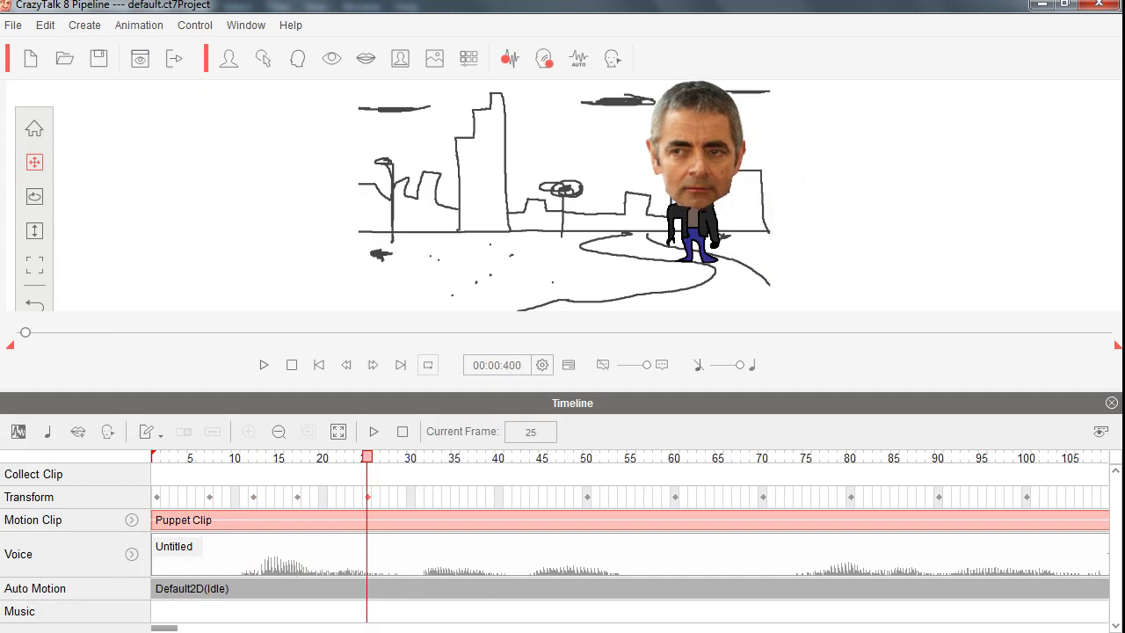
left_click_drag(587, 497, 570, 497)
left_click(419, 457)
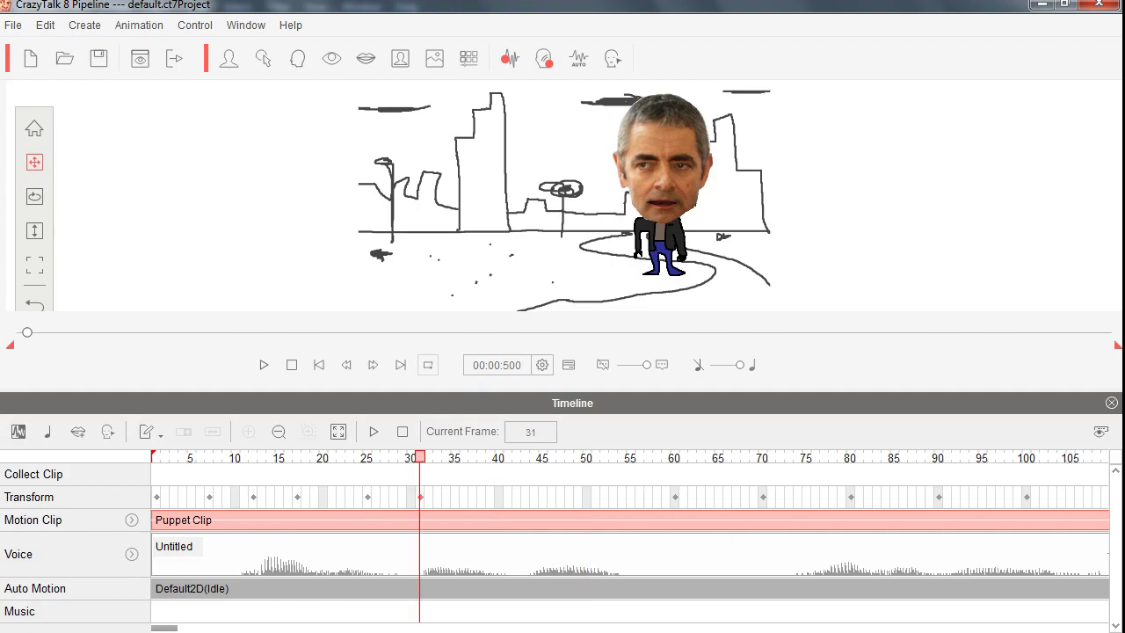
left_click(674, 457)
left_click(490, 457)
left_click_drag(763, 497, 560, 498)
Move the last three transform keyframes, at frames 80, 90 and 100, to frames 54, 61 and 68
left_click_drag(824, 497, 745, 497)
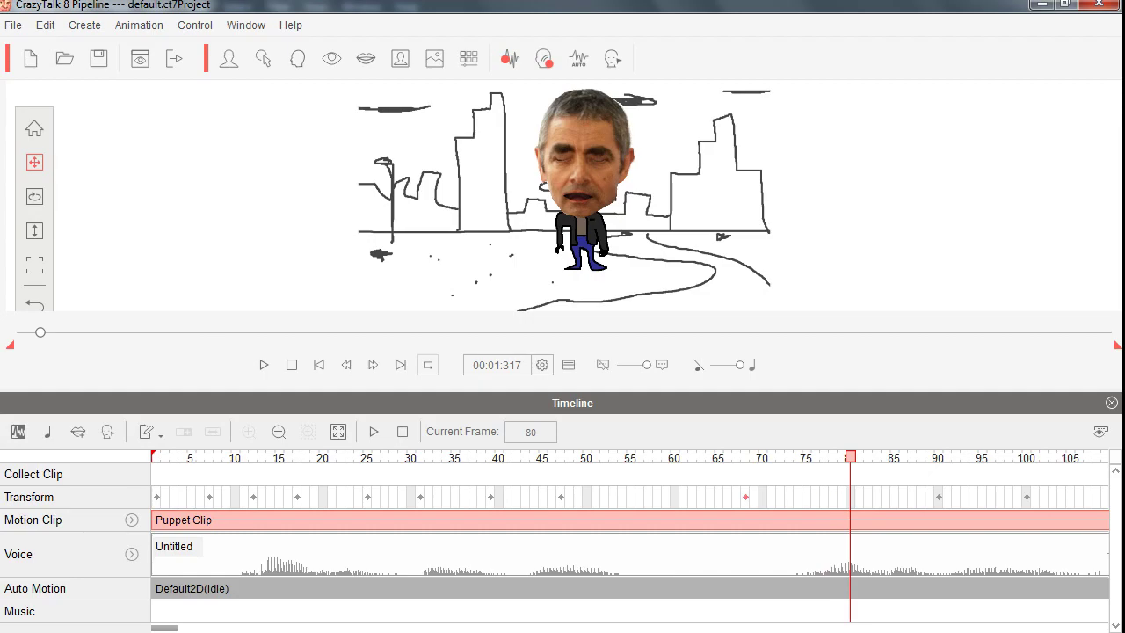
left_click_drag(904, 497, 1044, 498)
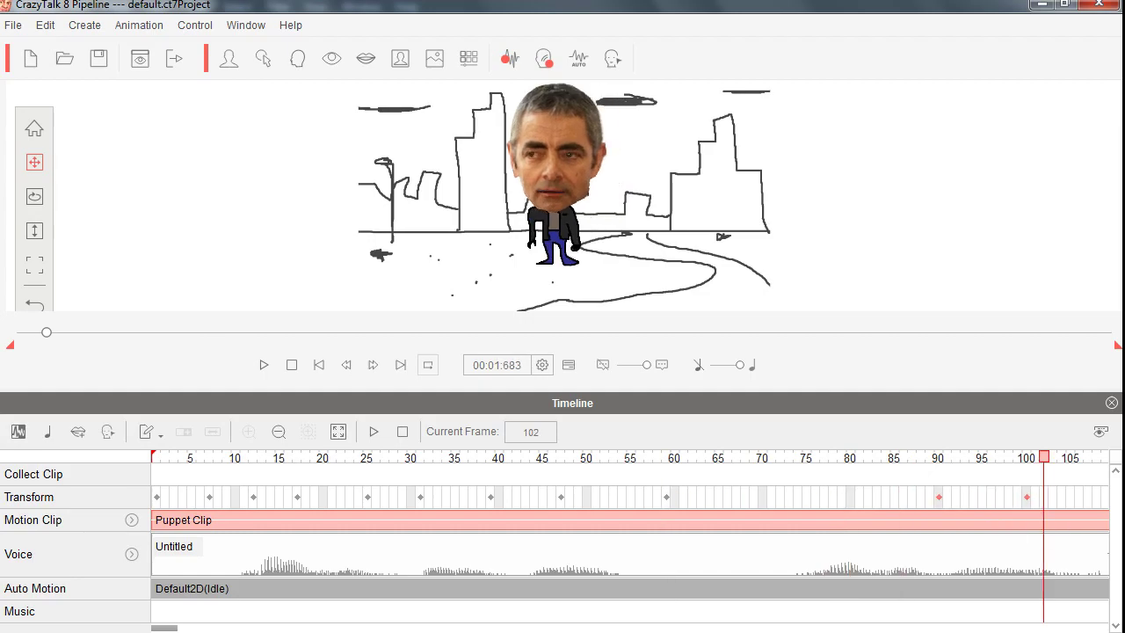
left_click_drag(938, 498, 781, 497)
left_click(709, 457)
left_click(666, 457)
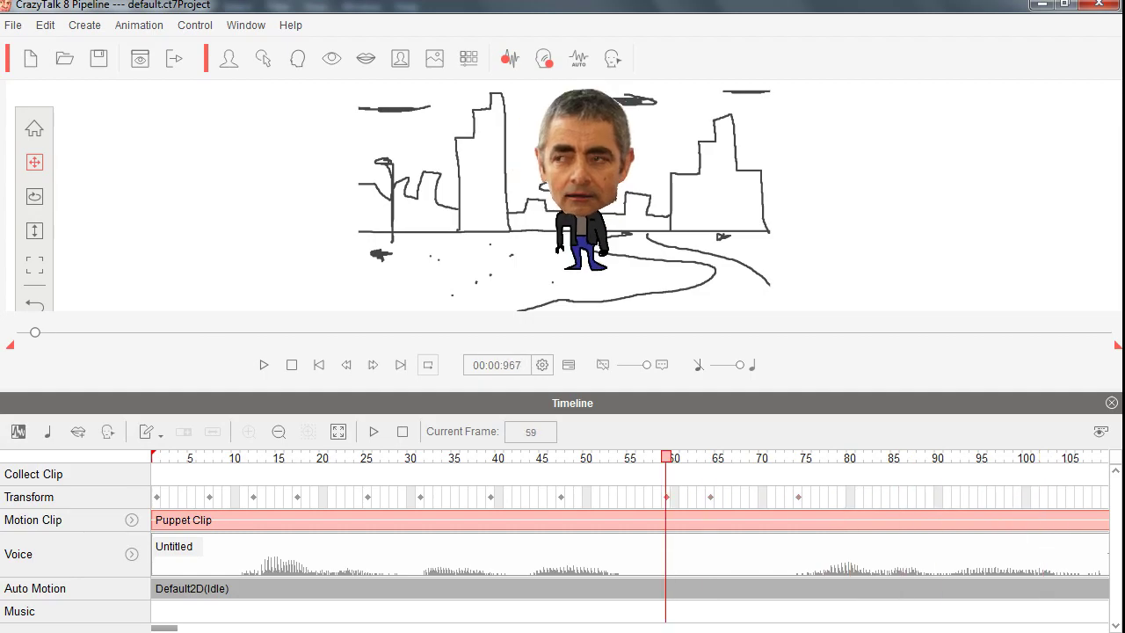
left_click_drag(631, 498, 622, 497)
left_click_drag(710, 498, 683, 497)
left_click(675, 497)
left_click(710, 497)
left_click_drag(806, 497, 745, 497)
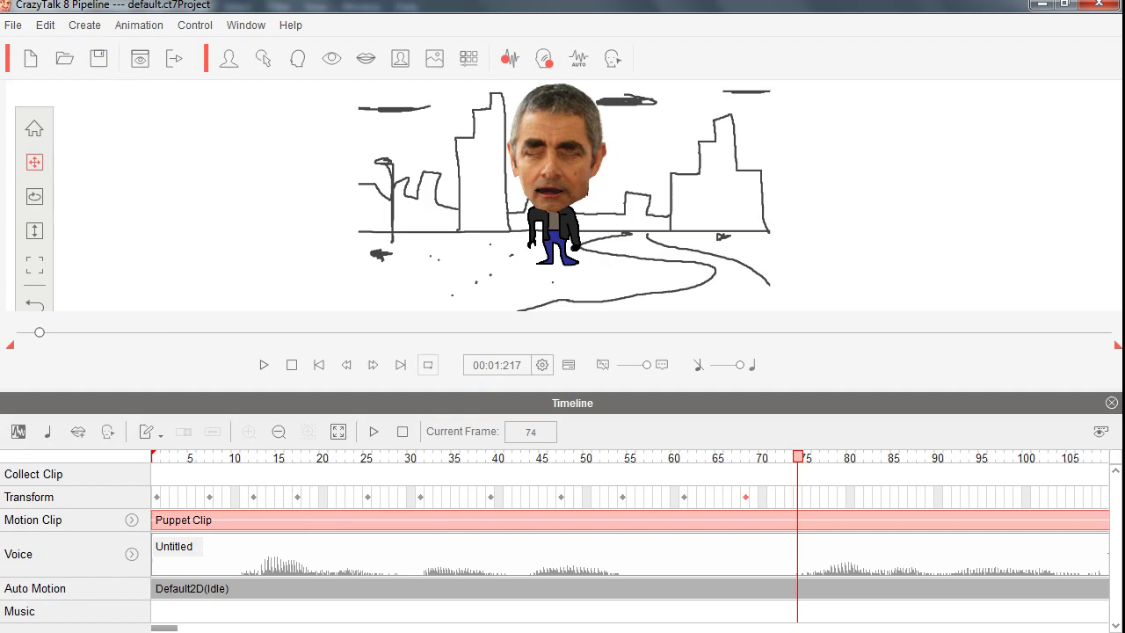
Play the retimed walk from frame 1 and replay it in the enlarged preview to check the motion
key("Home")
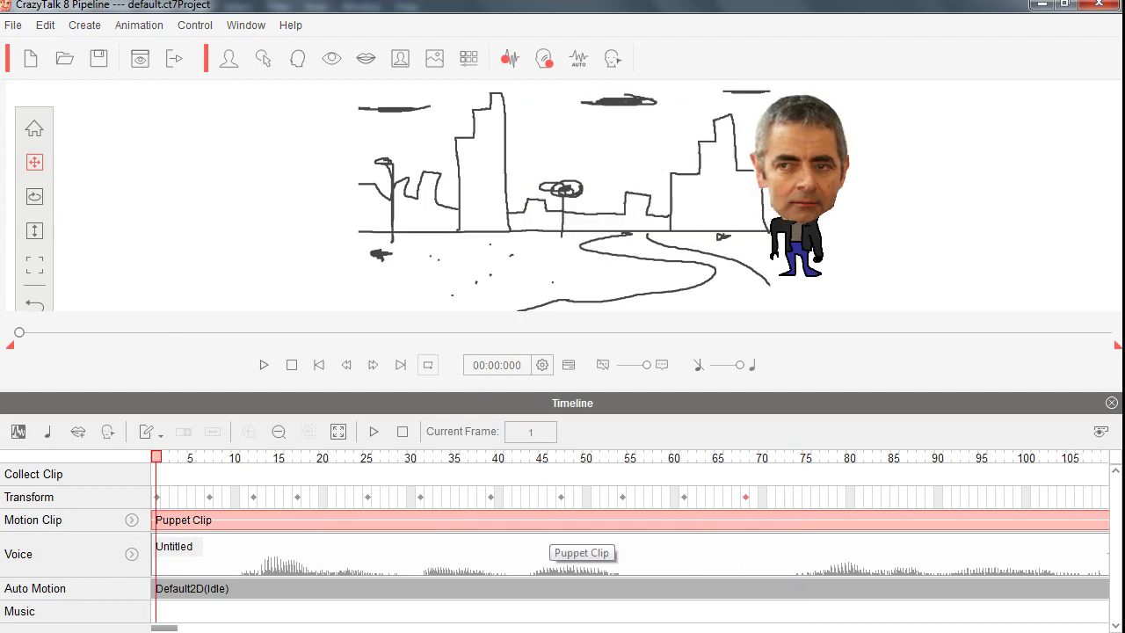
key("space")
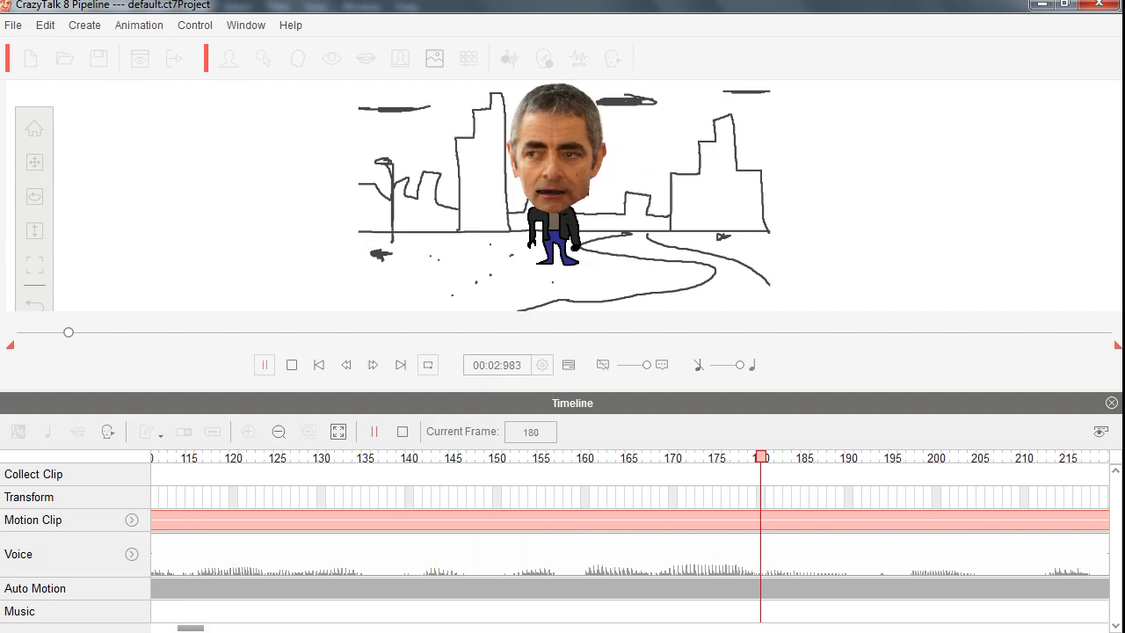
key("space")
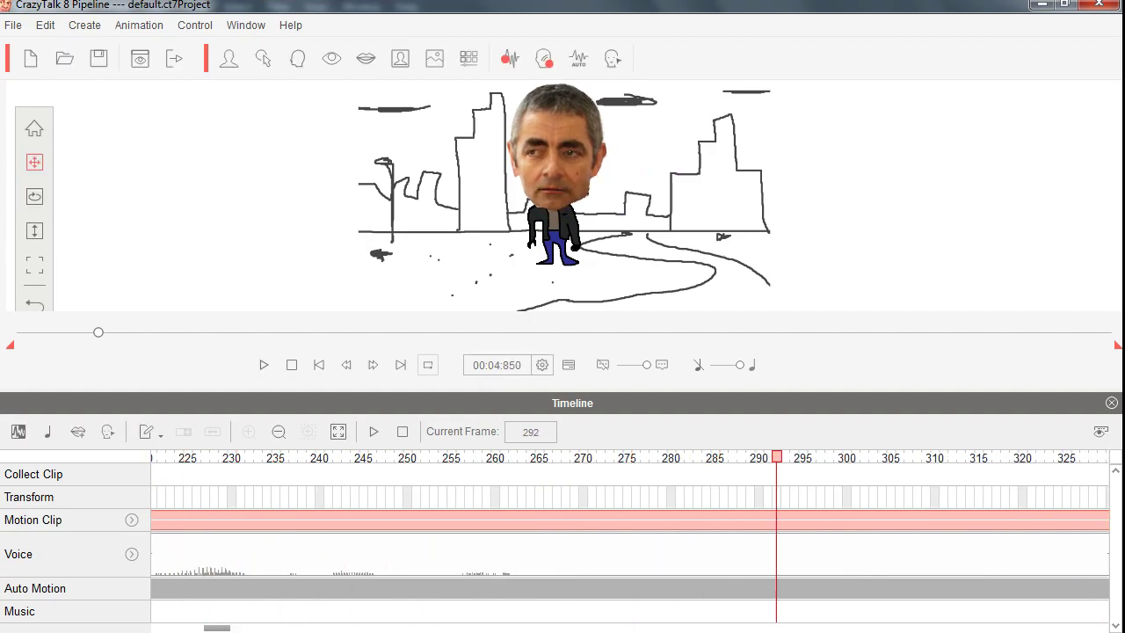
left_click_drag(217, 628, 164, 628)
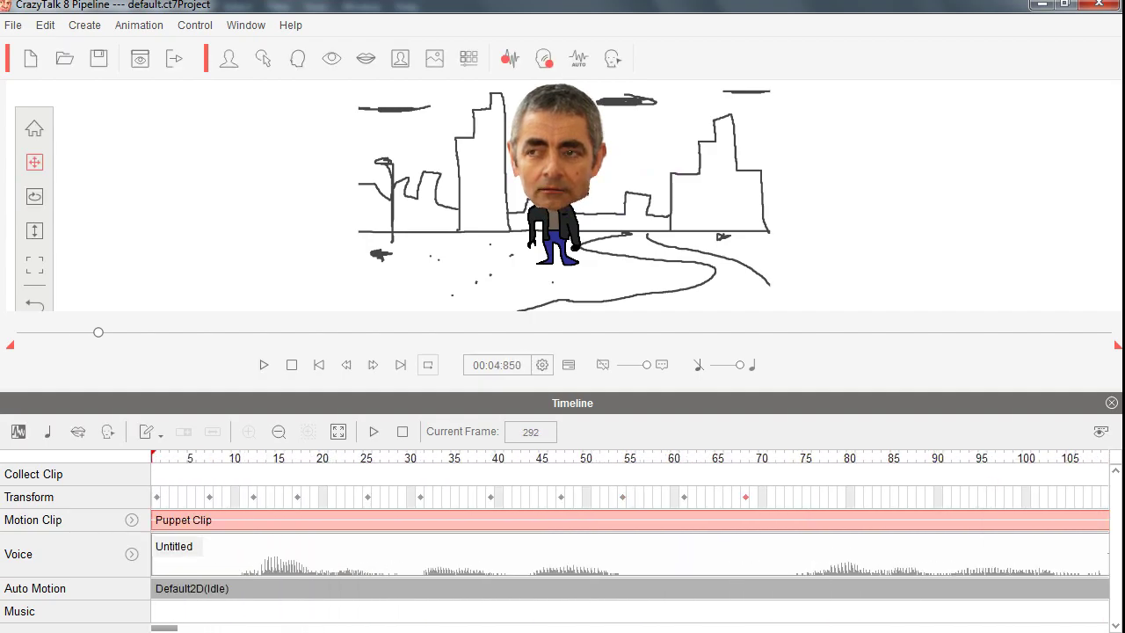
left_click(358, 458)
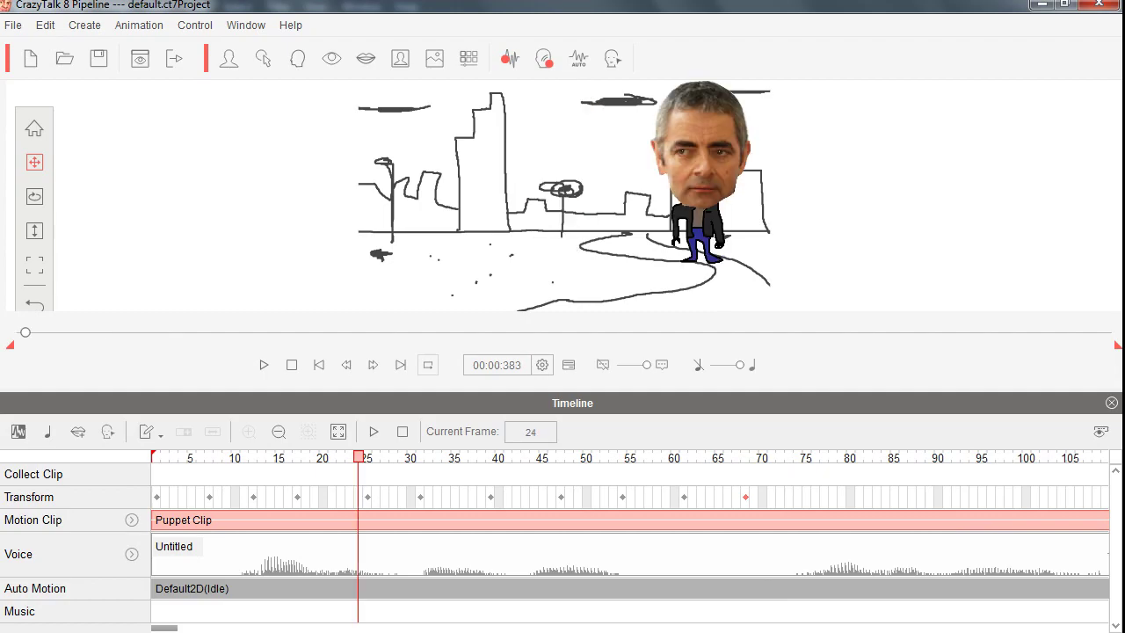
key("space")
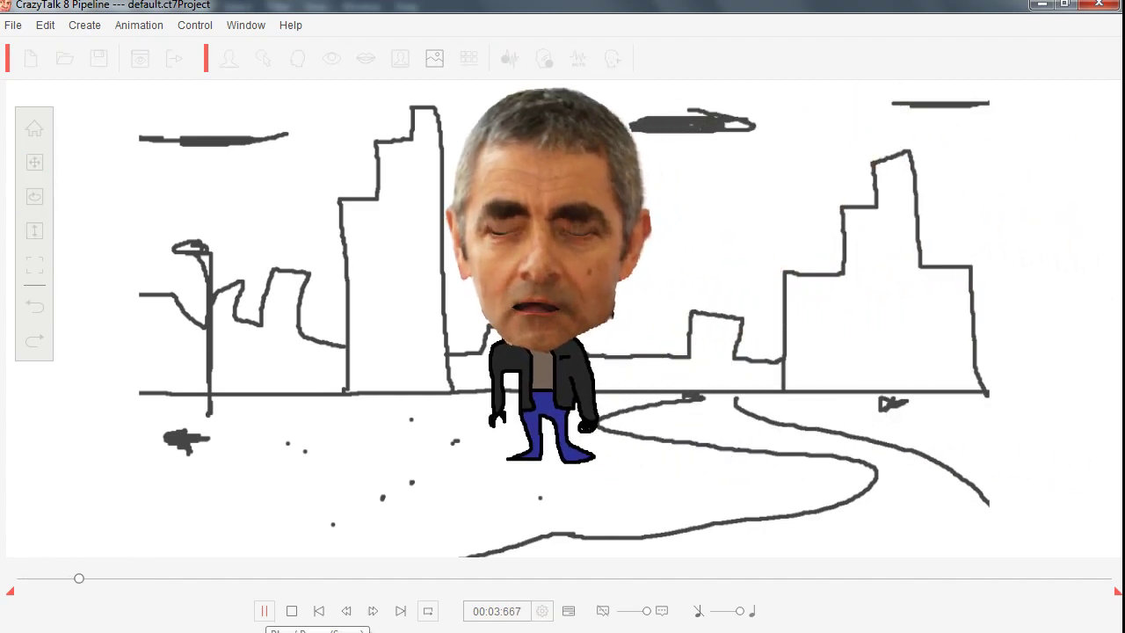
key("space")
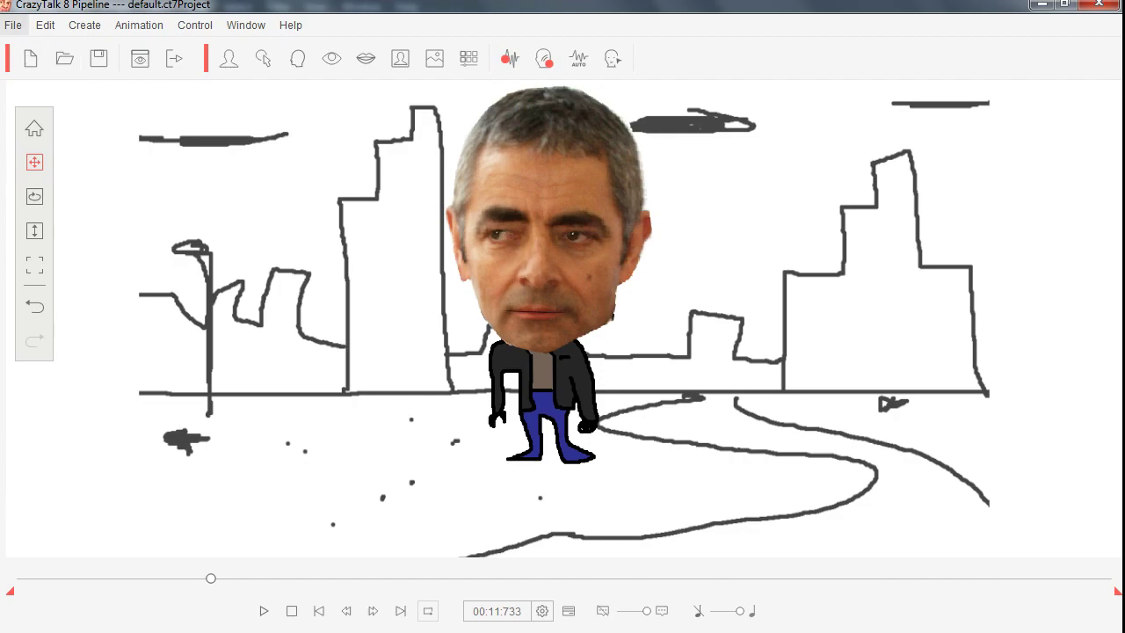
Open the video export settings and set the output format to MP4
left_click(13, 26)
mouse_move(106, 235)
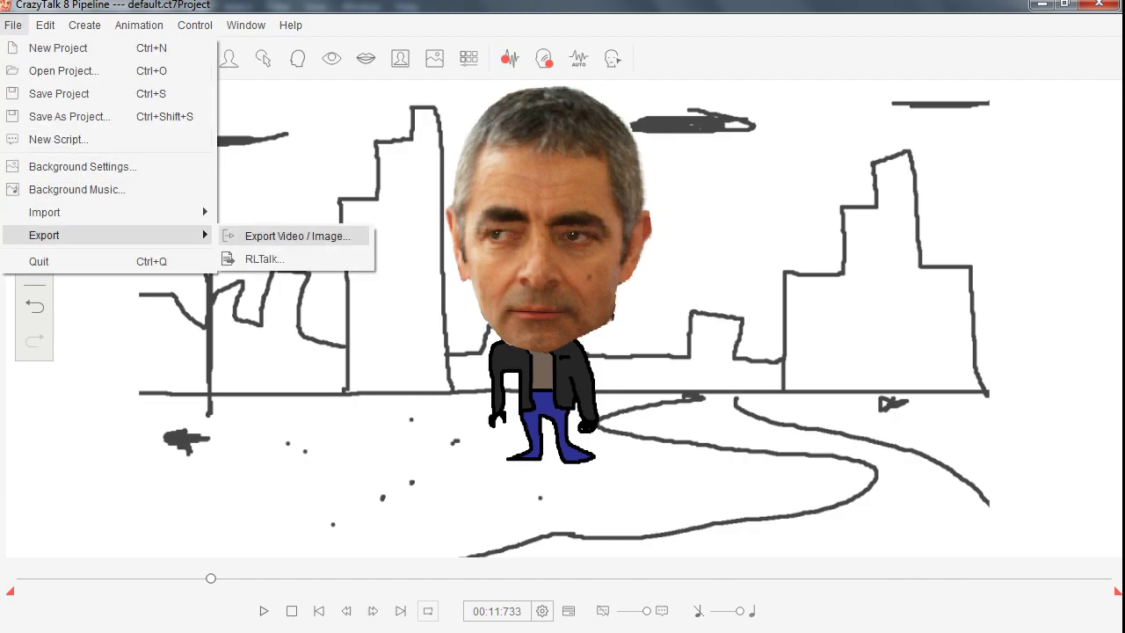
key("Down")
key("Up")
key("Return")
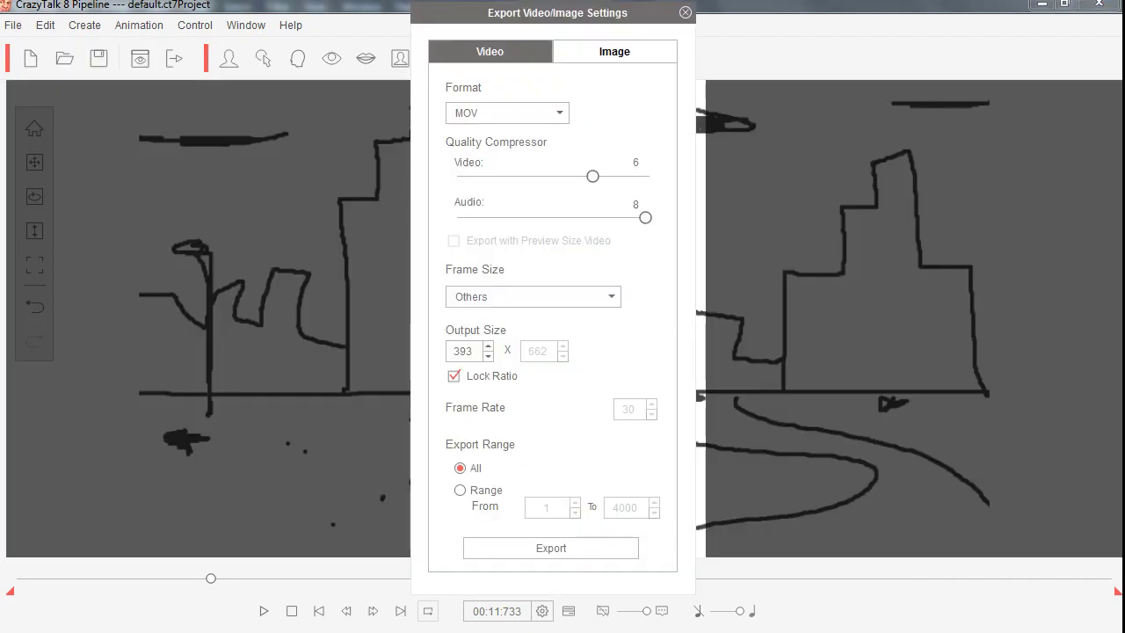
left_click(507, 114)
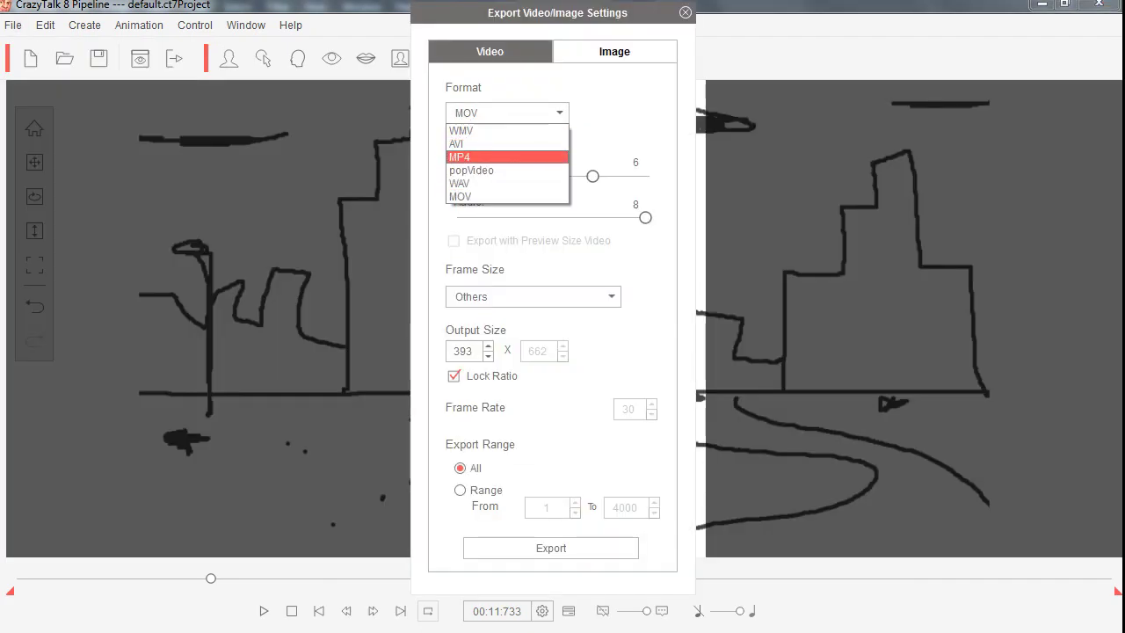
key("Return")
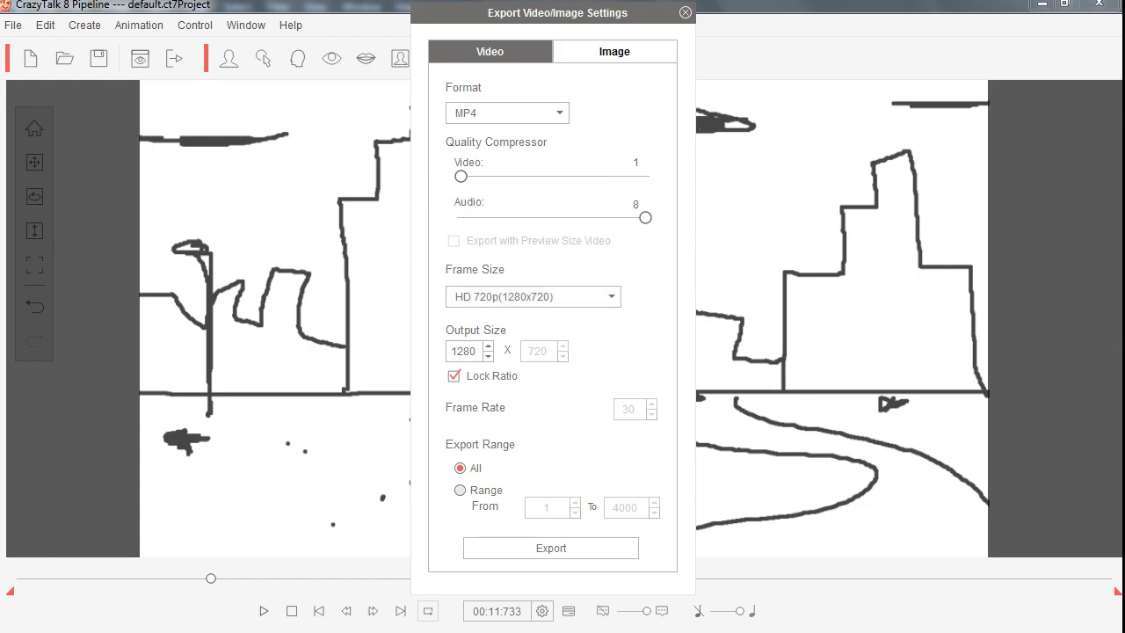
Limit the export range to frames 1 to 700, using the timeline to locate the end frame
left_click(460, 491)
left_click_drag(557, 13, 650, 13)
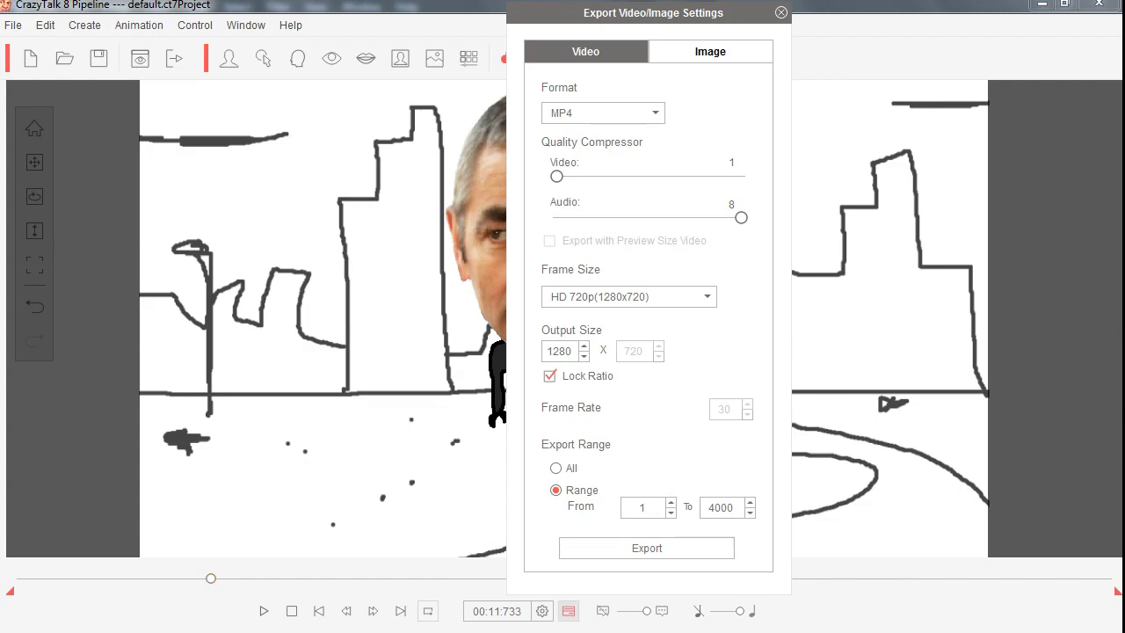
left_click(569, 610)
left_click_drag(650, 12, 805, 51)
left_click_drag(499, 457, 447, 457)
key("Right")
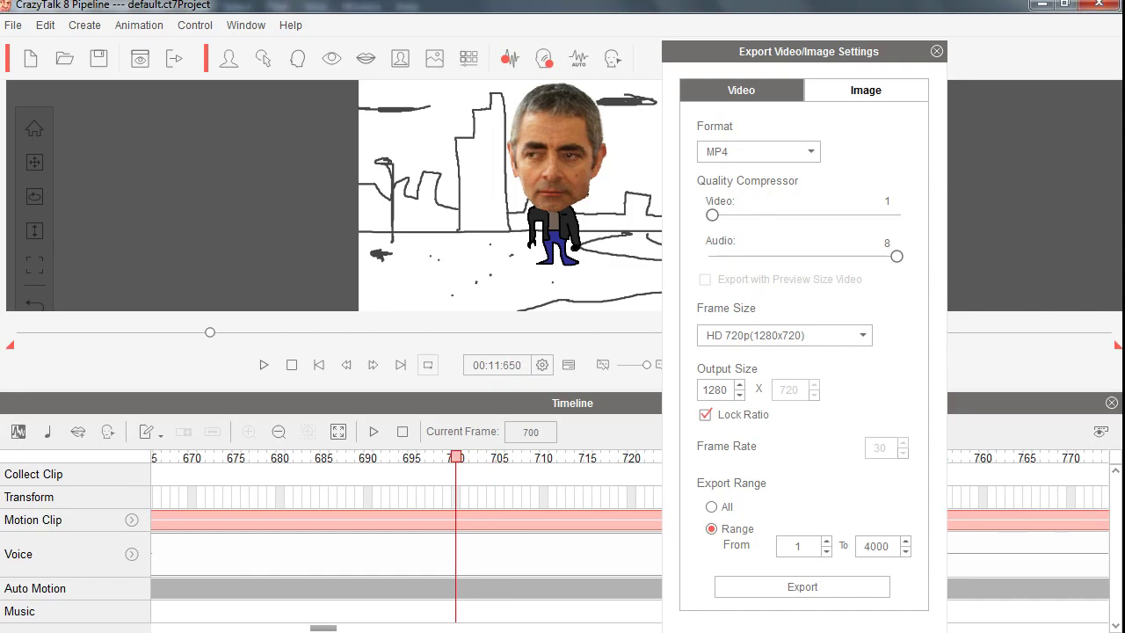
double_click(876, 546)
type("700")
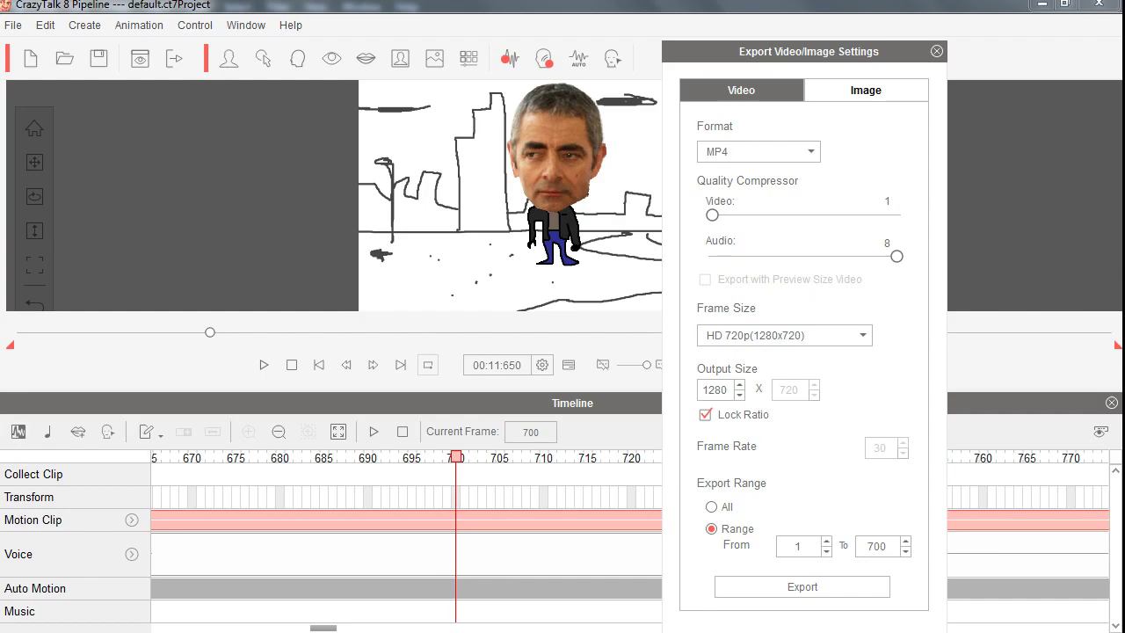
Export the video as an MP4 named dude into the CrazyTalk Video folder, and close the completion dialog
left_click(801, 586)
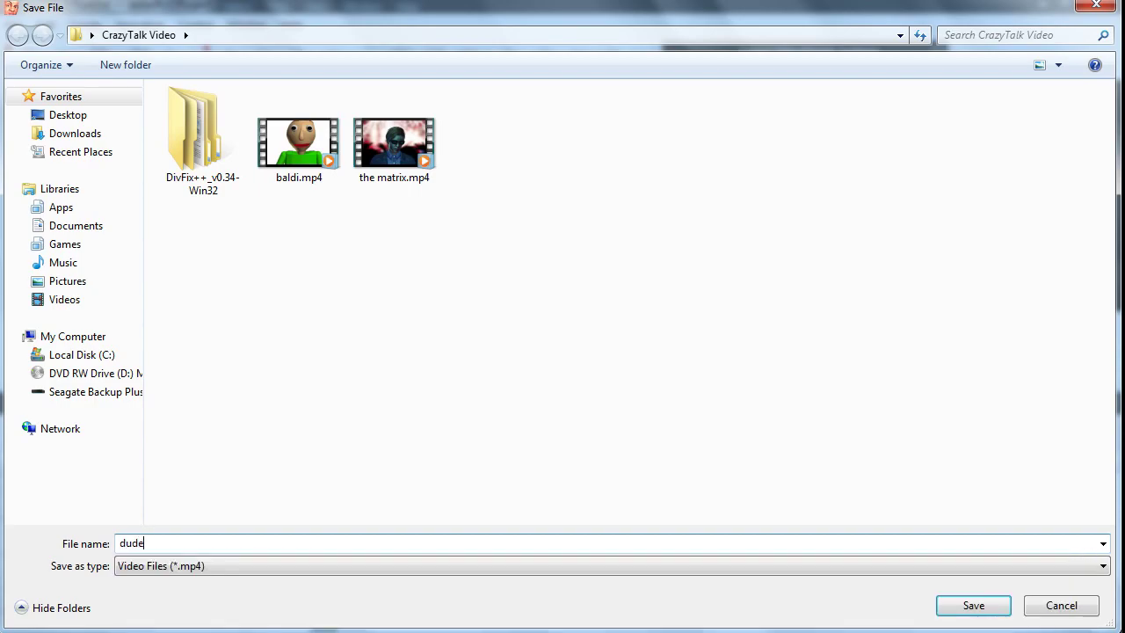
key("Return")
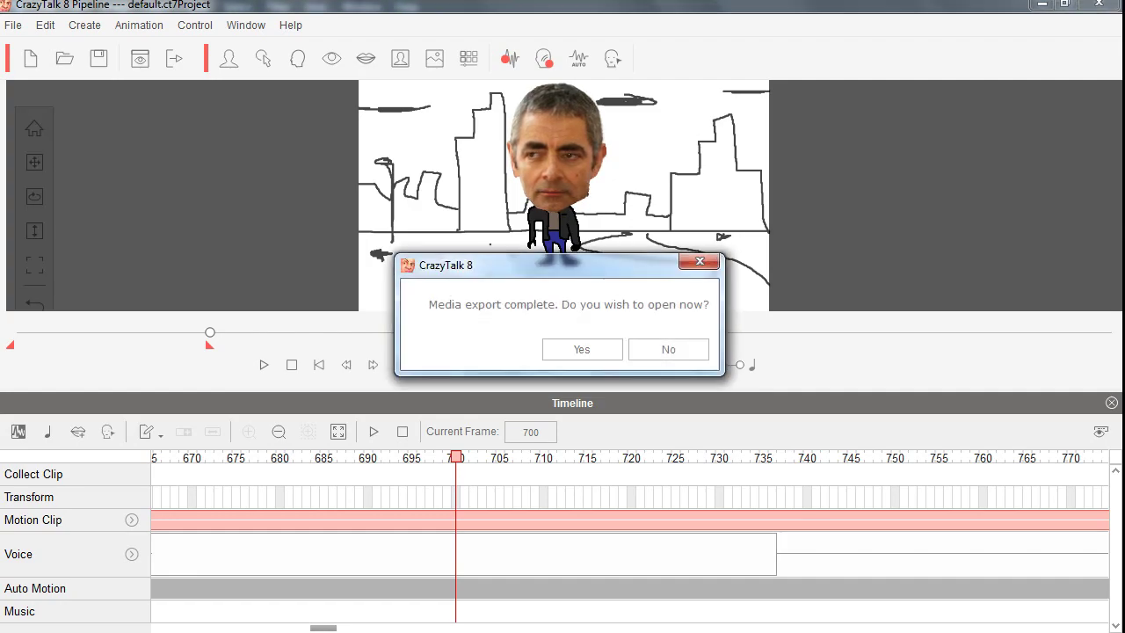
key("Return")
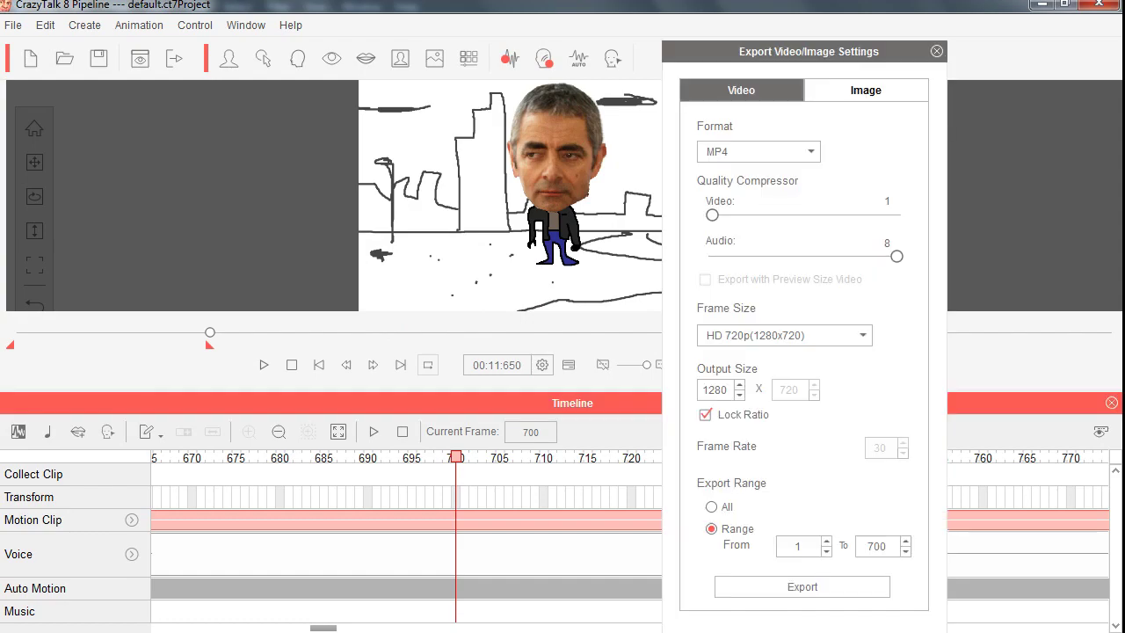